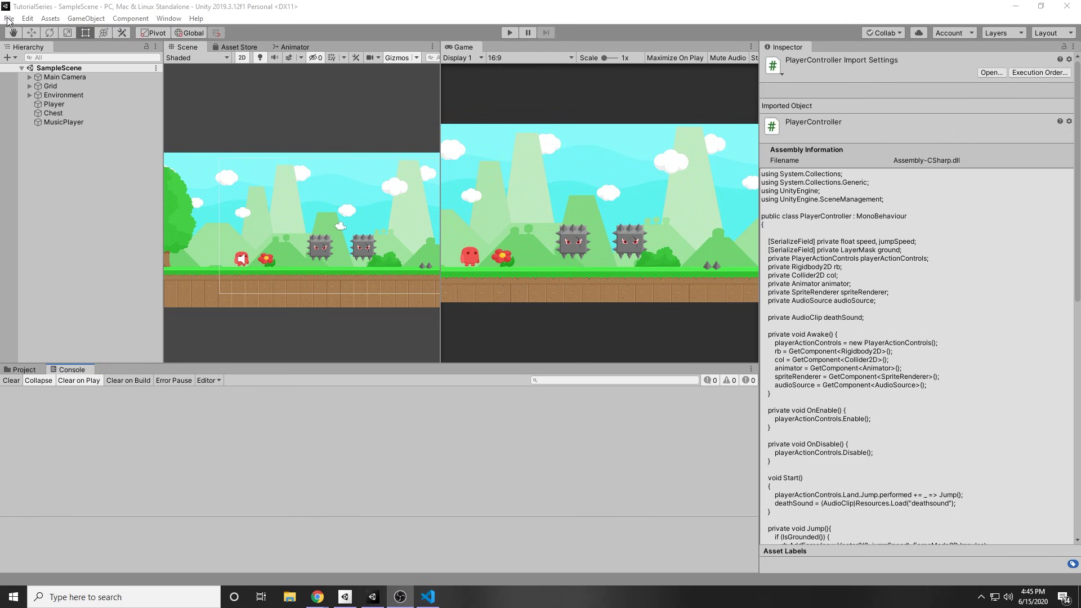
Open File > Build Settings for the TutorialSeries project.
click(71, 135)
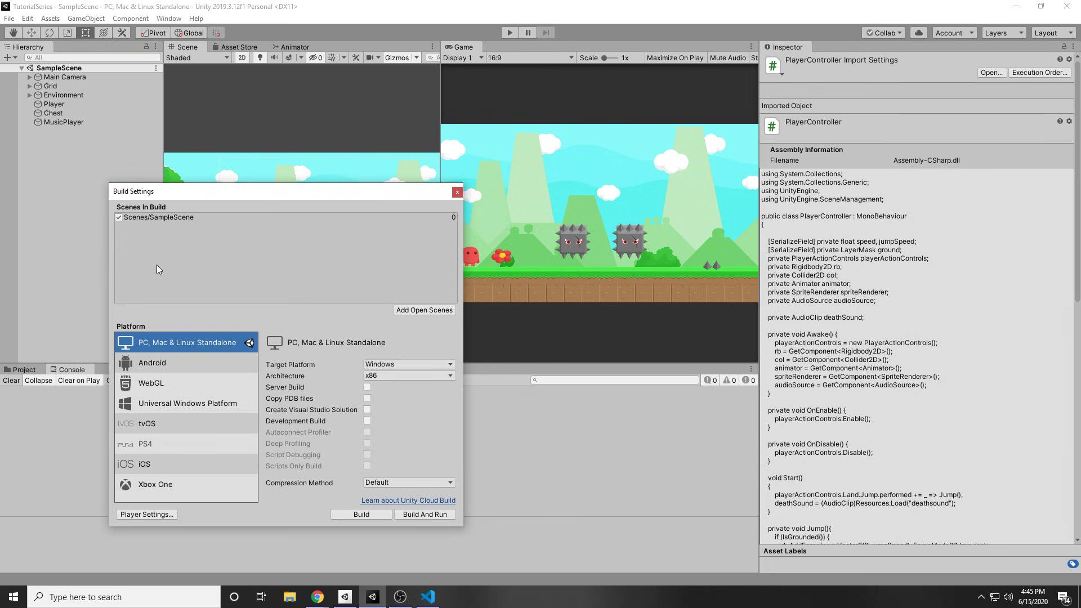
Select SampleScene and compare the Android and PC, Mac & Linux Standalone platform options.
click(148, 222)
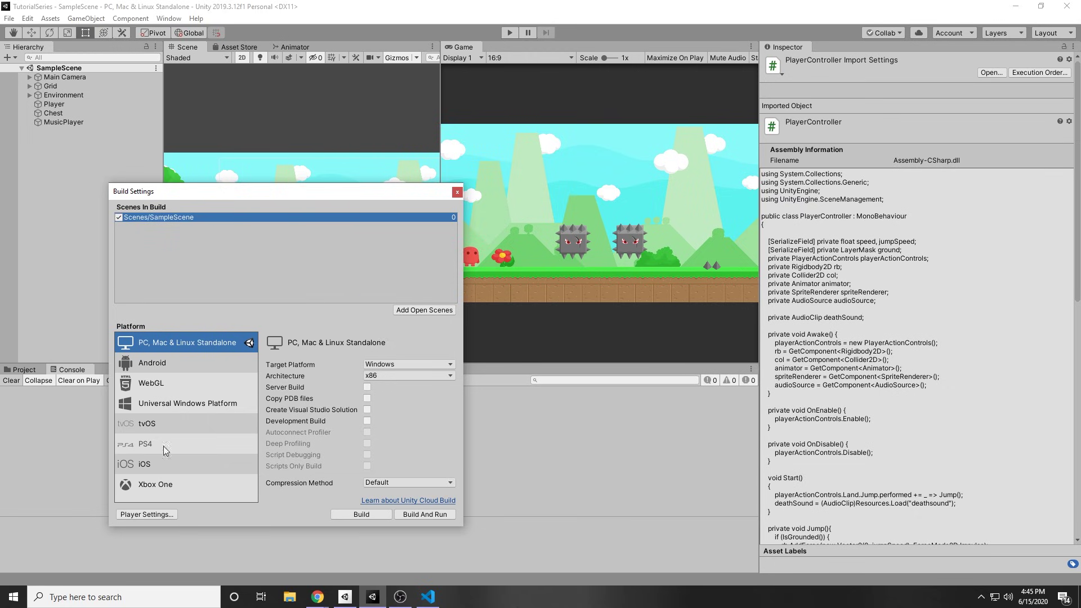
click(171, 357)
click(178, 337)
click(184, 366)
Pick WebGL, then browse Unity 2019.3.12f1's Add Modules list in Unity Hub.
click(184, 382)
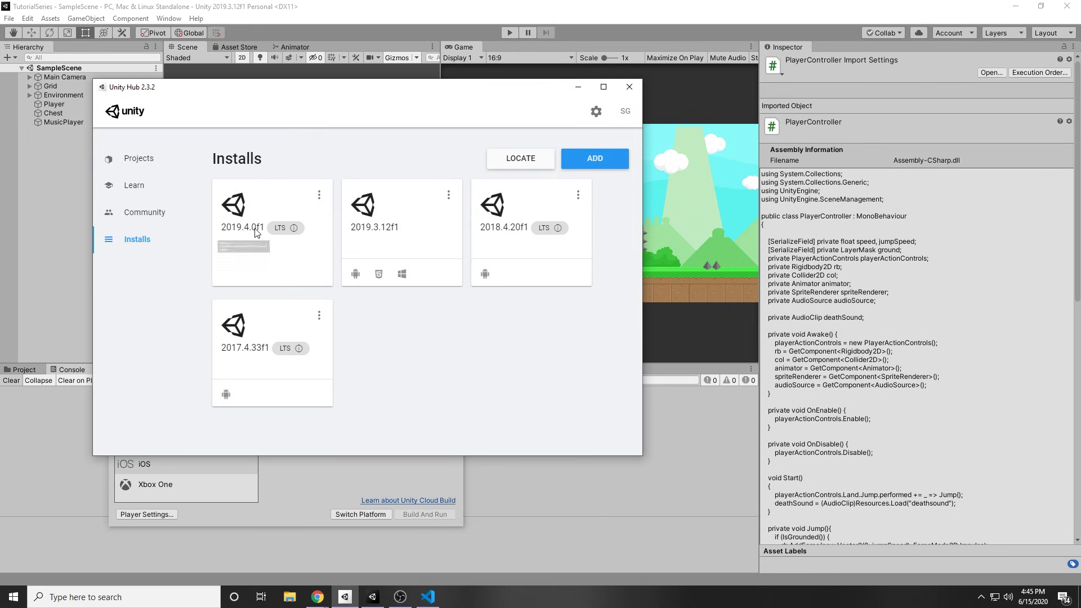
click(451, 195)
click(418, 208)
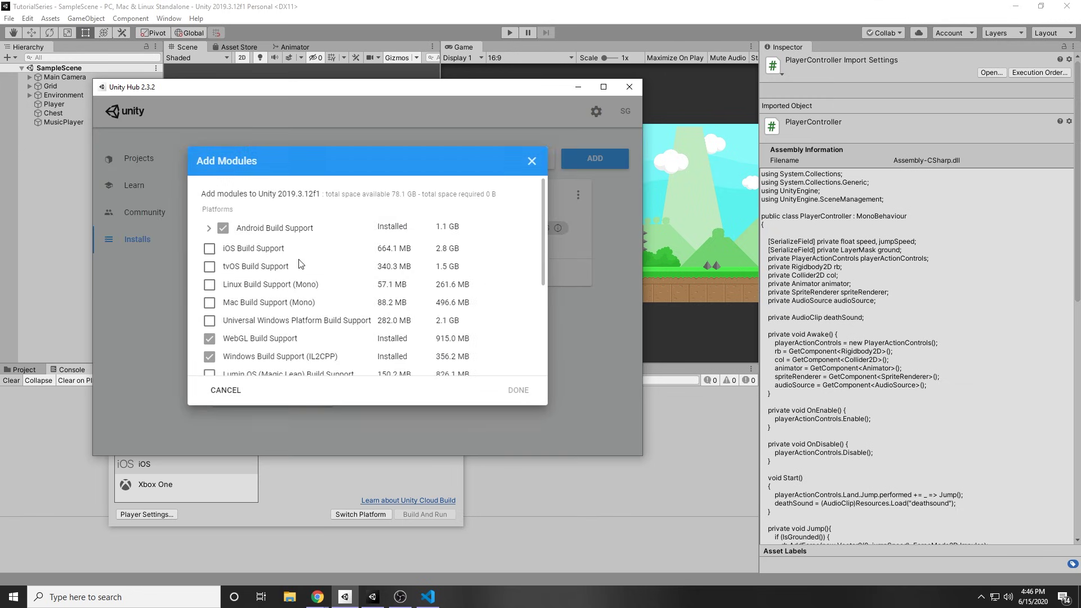
scroll(307, 254, down, 2)
scroll(265, 242, up, 2)
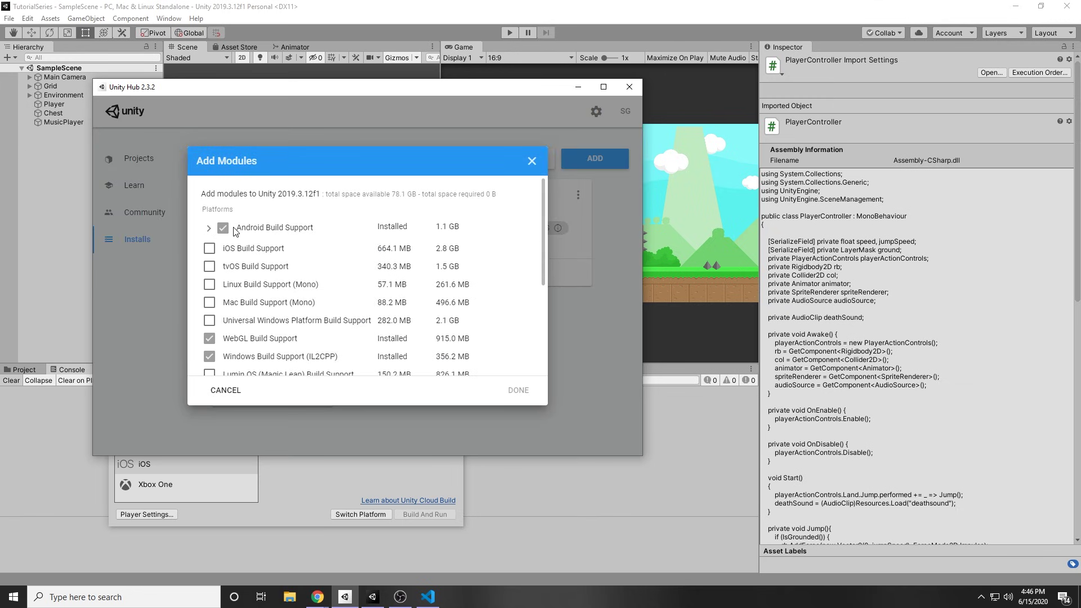
scroll(264, 306, down, 2)
scroll(264, 307, up, 3)
scroll(273, 309, down, 2)
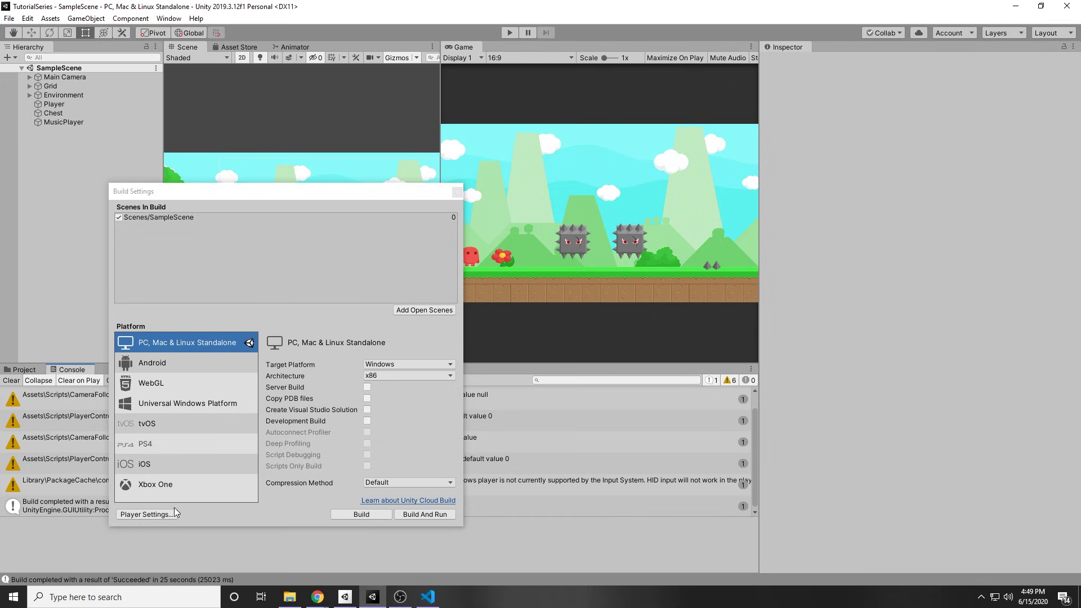
Open Player Settings and check the Company Name, Product Name and Version 0.1.
click(159, 518)
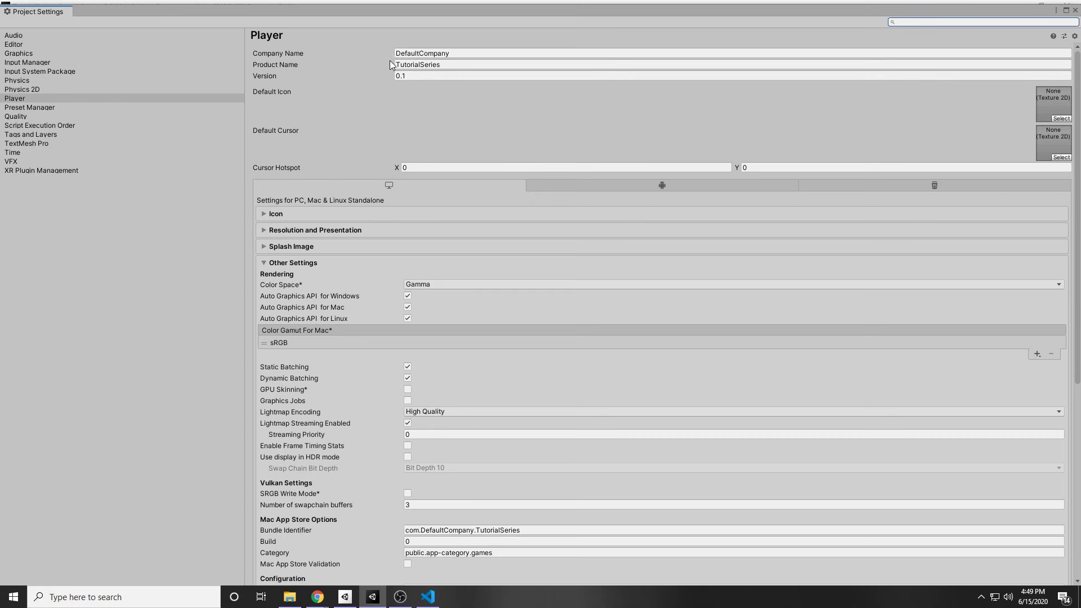
click(449, 54)
click(449, 63)
click(416, 75)
click(449, 64)
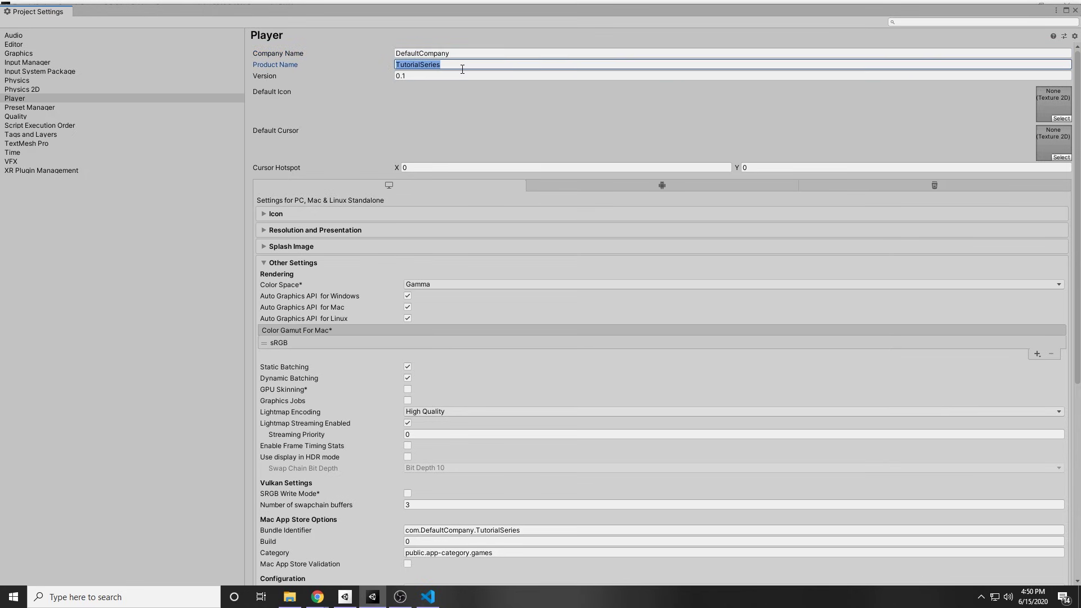
click(426, 77)
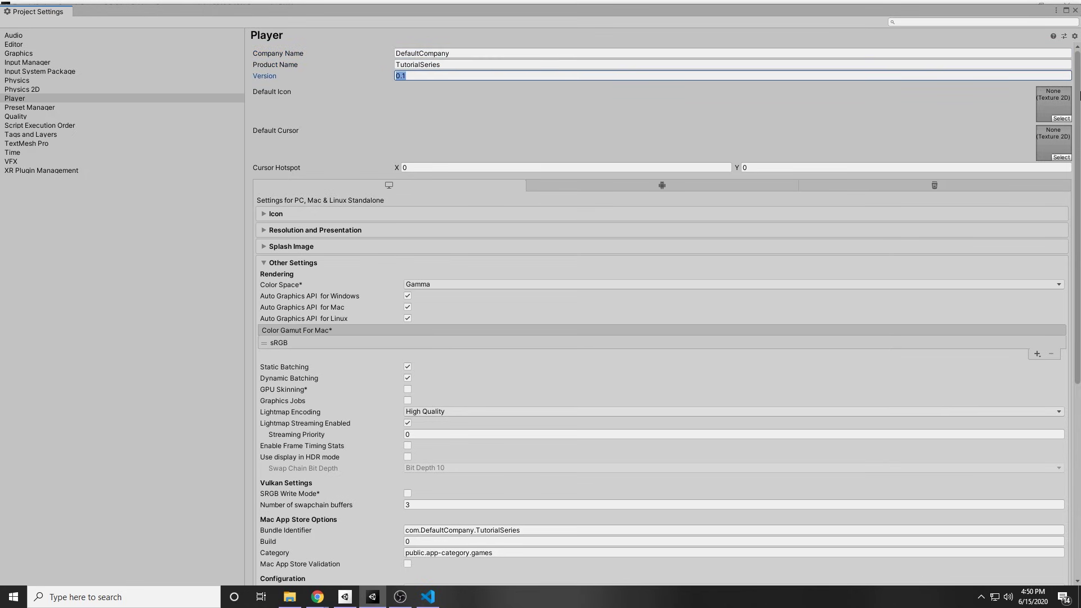
Expand the Icon, Resolution and Presentation, and Splash Image sections to review them.
click(264, 213)
scroll(290, 220, down, 3)
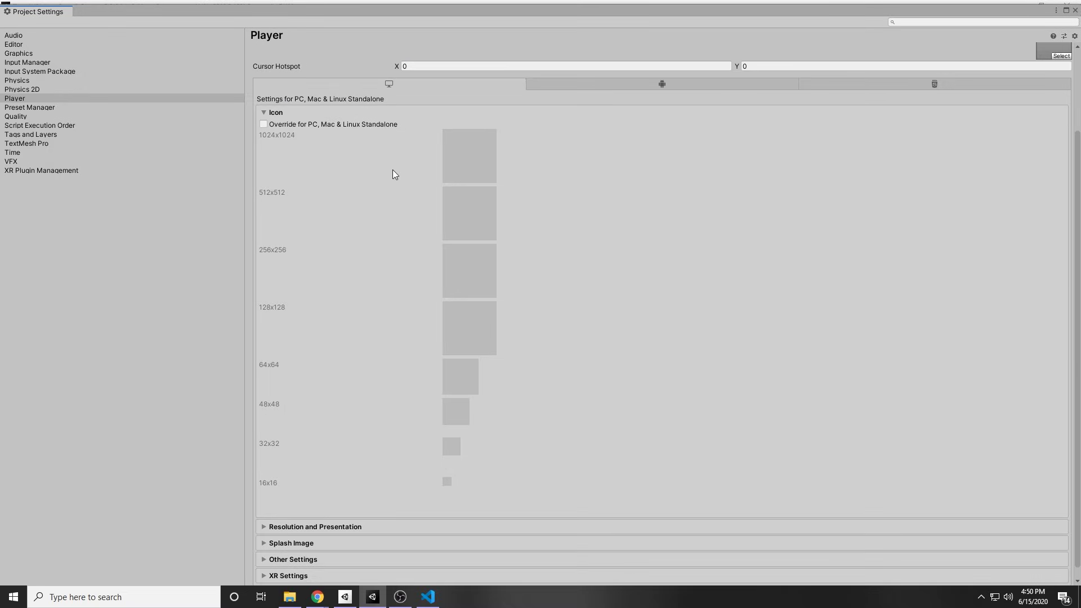
click(275, 113)
click(316, 232)
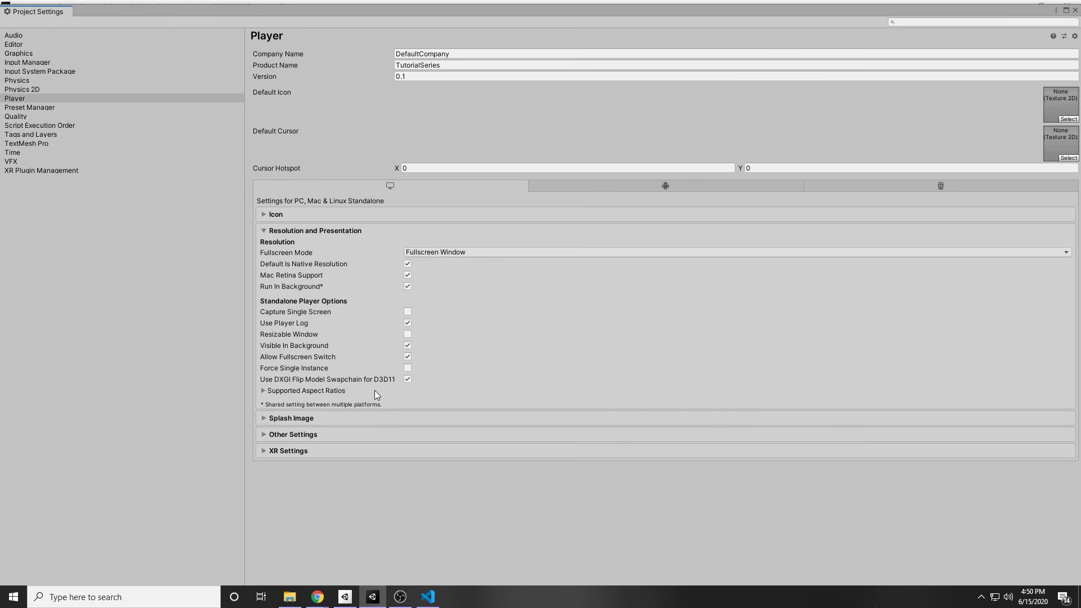
click(311, 419)
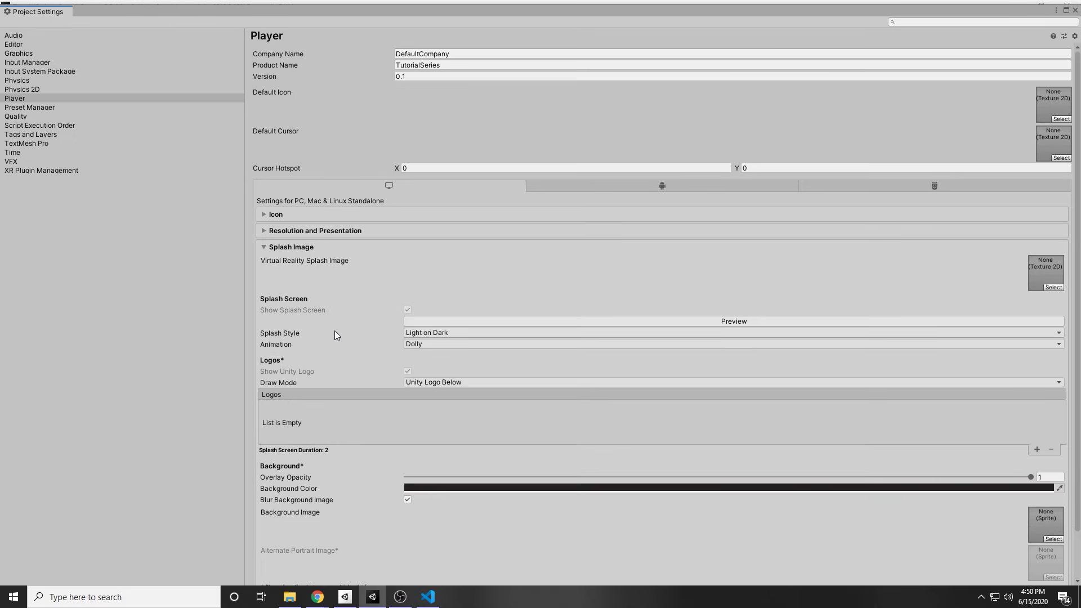
scroll(337, 333, down, 2)
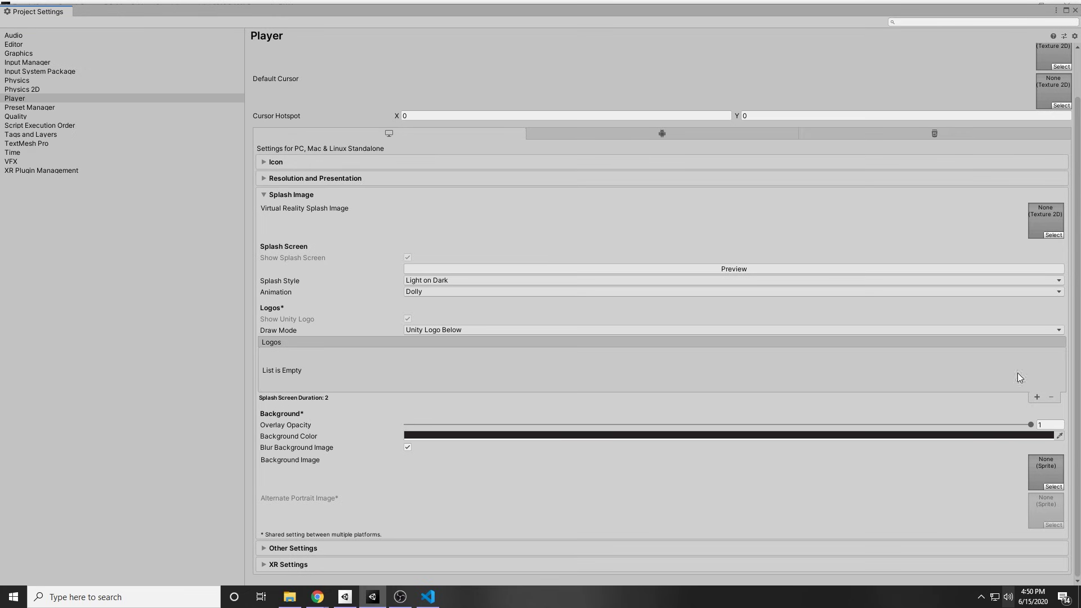
Collapse Splash Image and expand the Other Settings section.
click(306, 194)
click(286, 261)
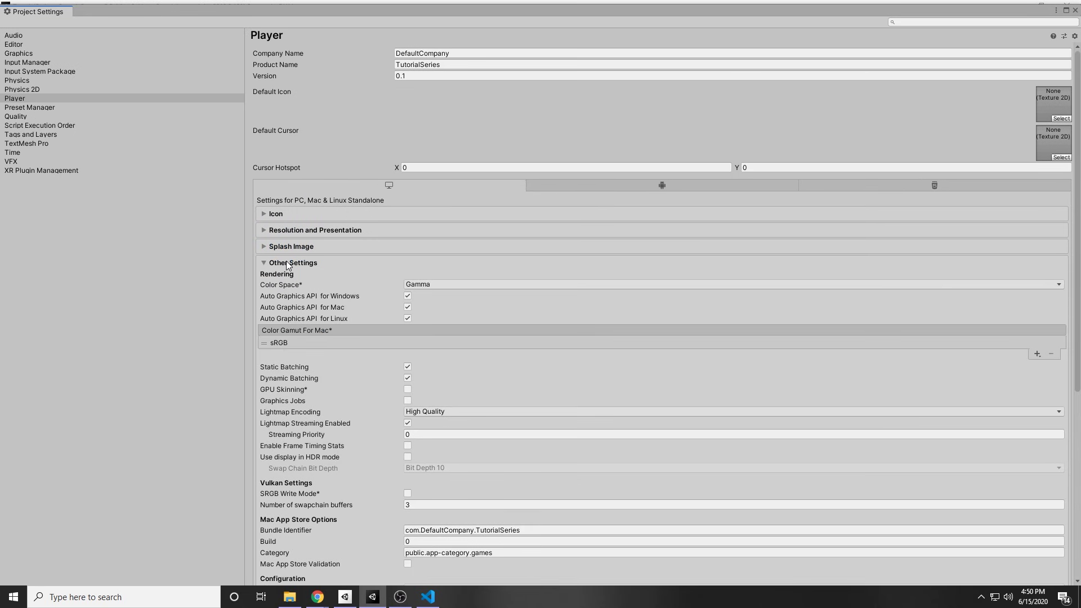
scroll(339, 272, down, 8)
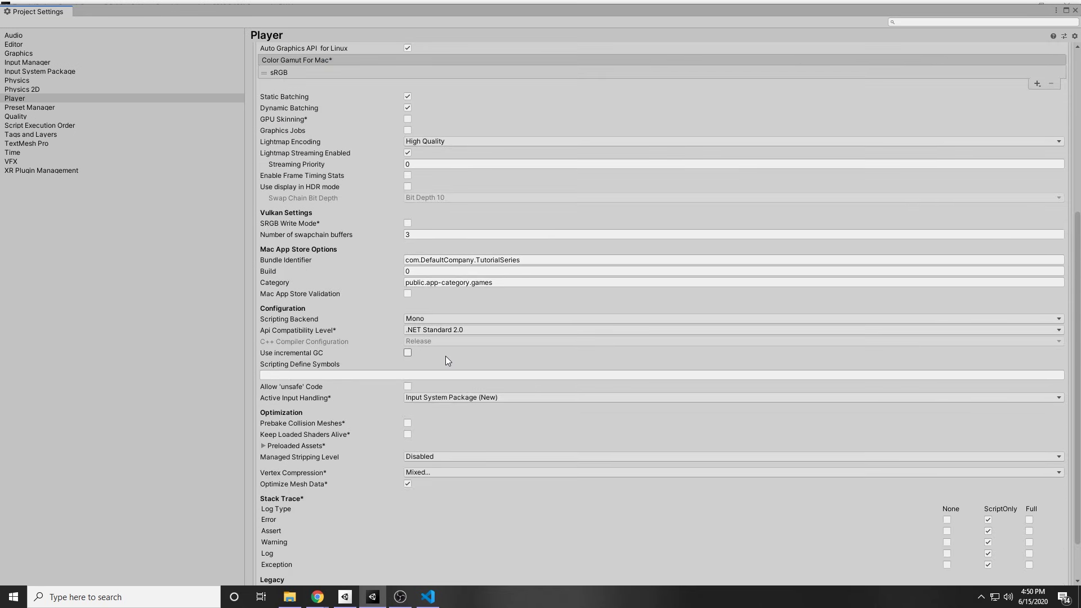
scroll(427, 320, up, 1)
Inspect the bundle identifier com.DefaultCompany.TutorialSeries and build number, then close Project Settings.
click(430, 291)
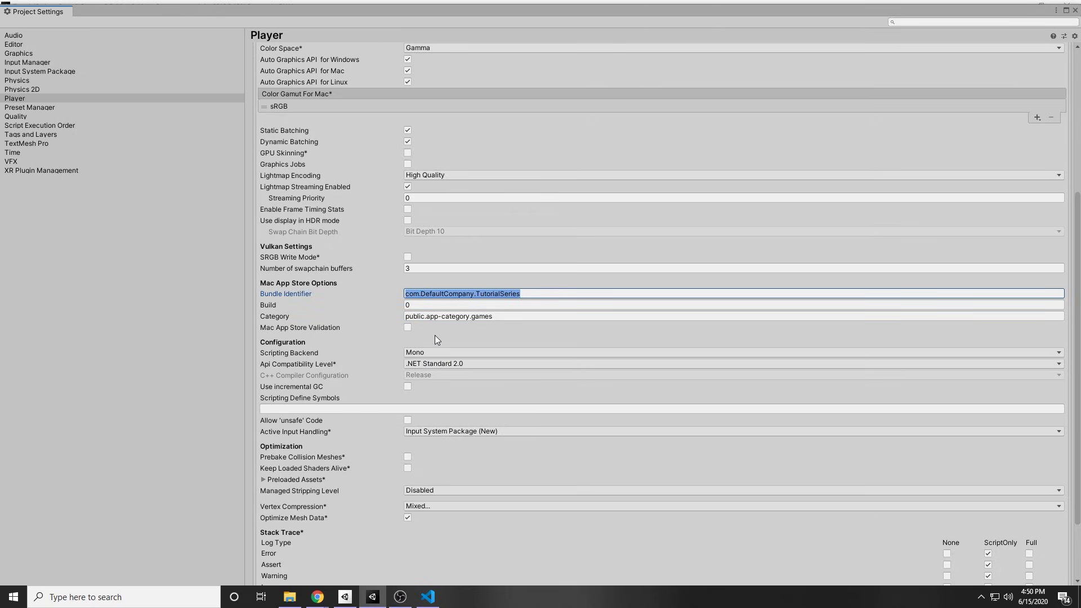
click(502, 305)
click(545, 291)
double_click(448, 294)
double_click(498, 293)
key(Home)
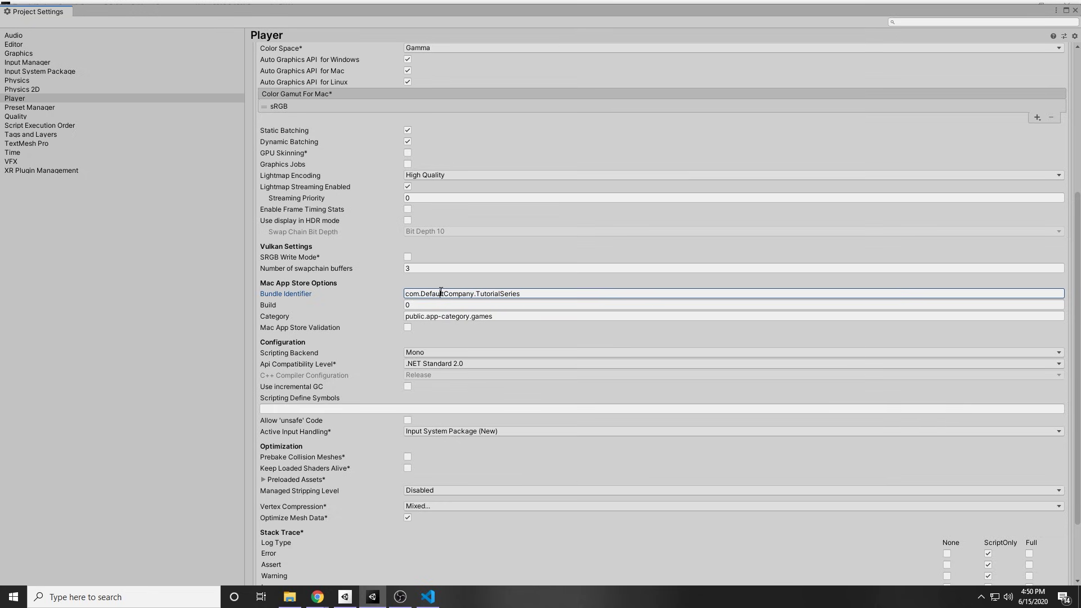
double_click(441, 293)
double_click(505, 294)
scroll(489, 316, down, 3)
scroll(741, 170, up, 10)
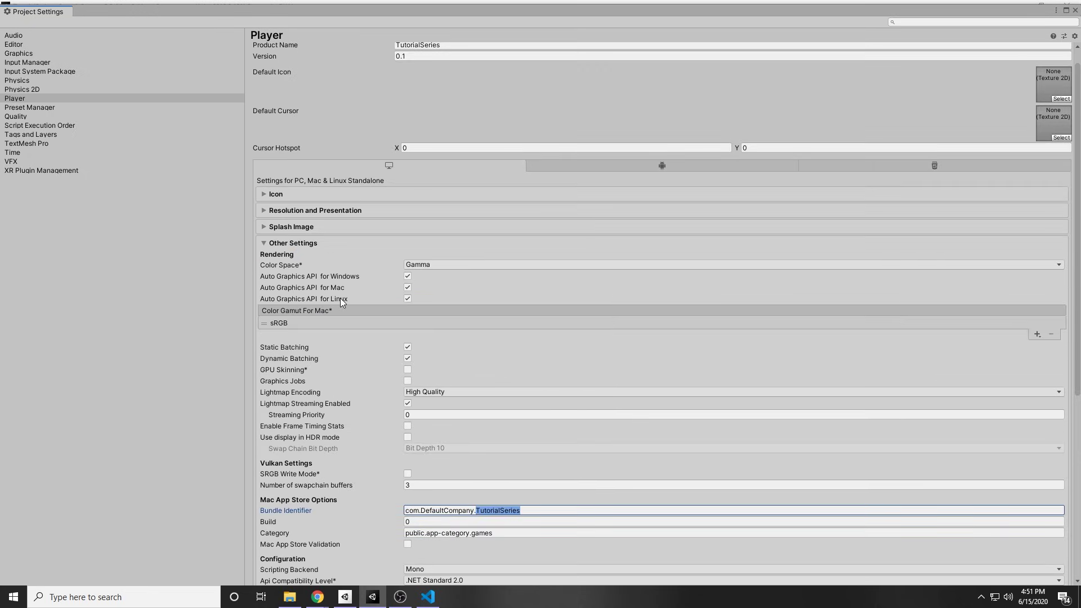
scroll(461, 327, down, 5)
scroll(612, 337, down, 4)
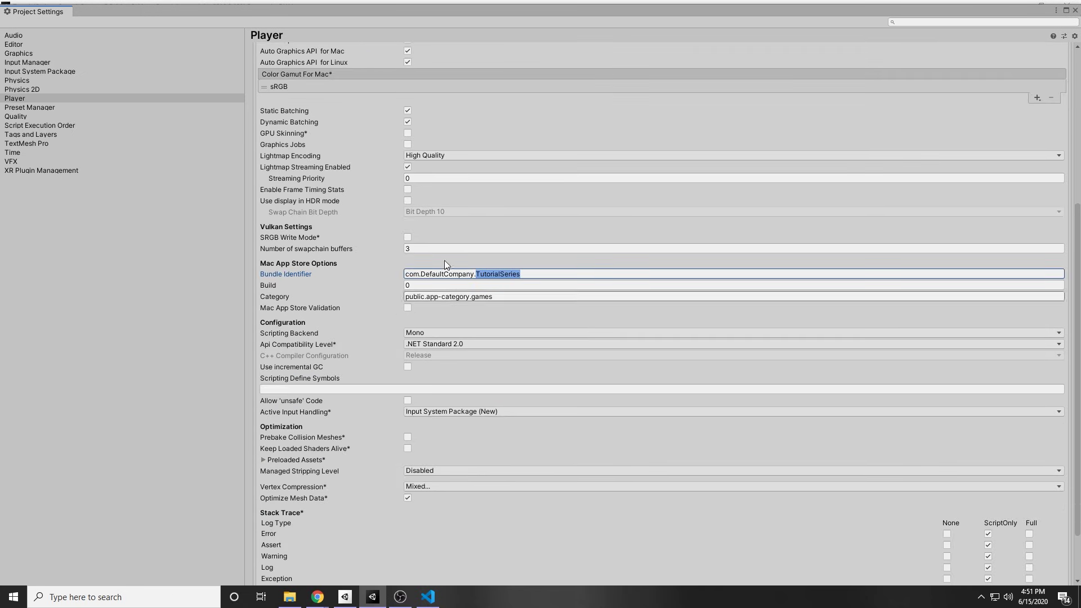
click(1076, 11)
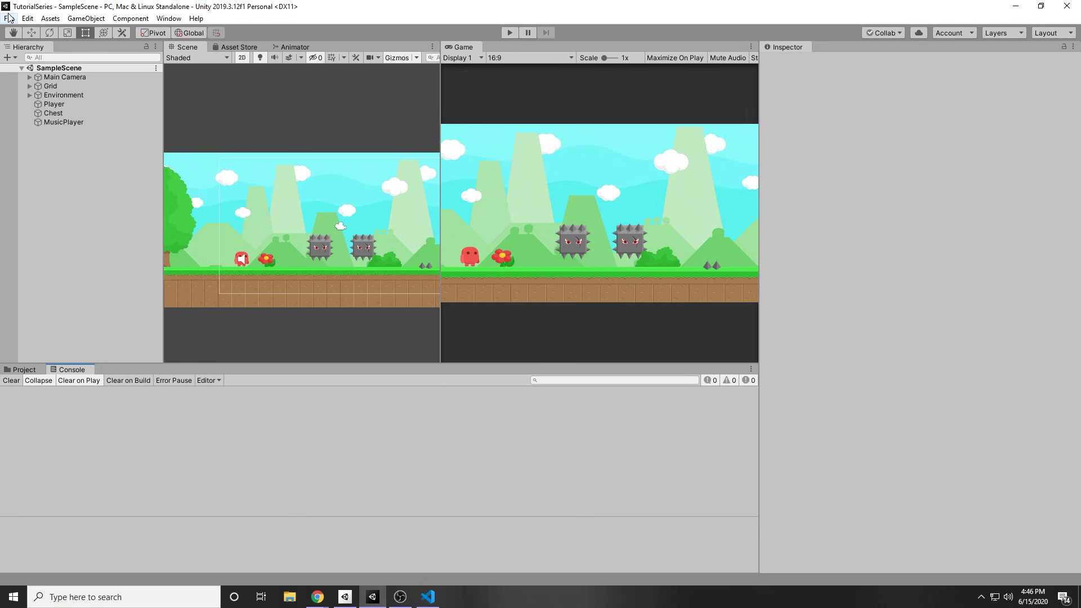
Reopen Build Settings and start building the standalone game.
click(9, 18)
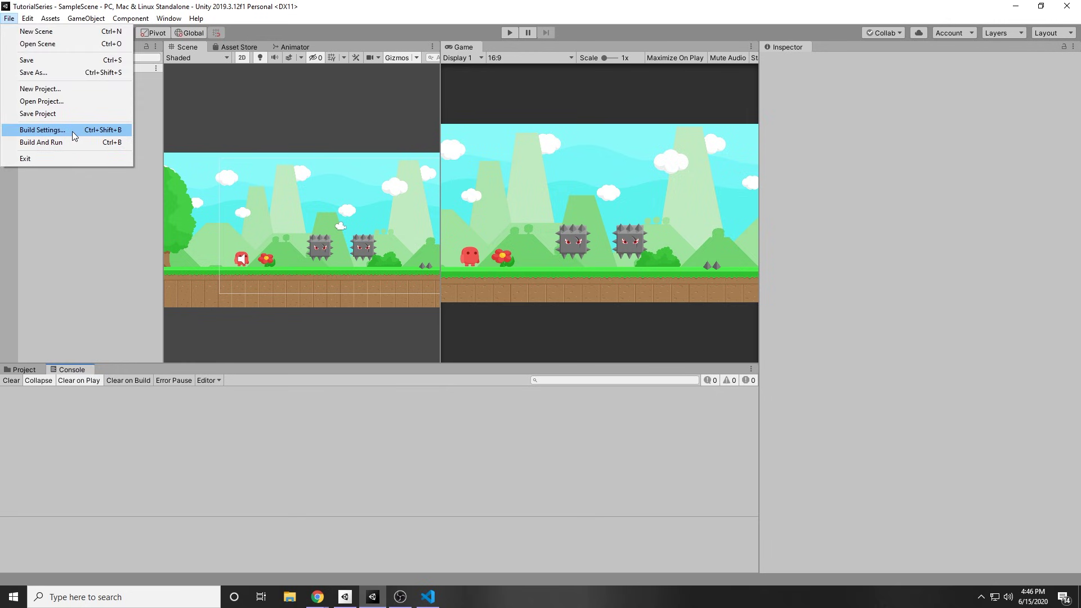
click(72, 130)
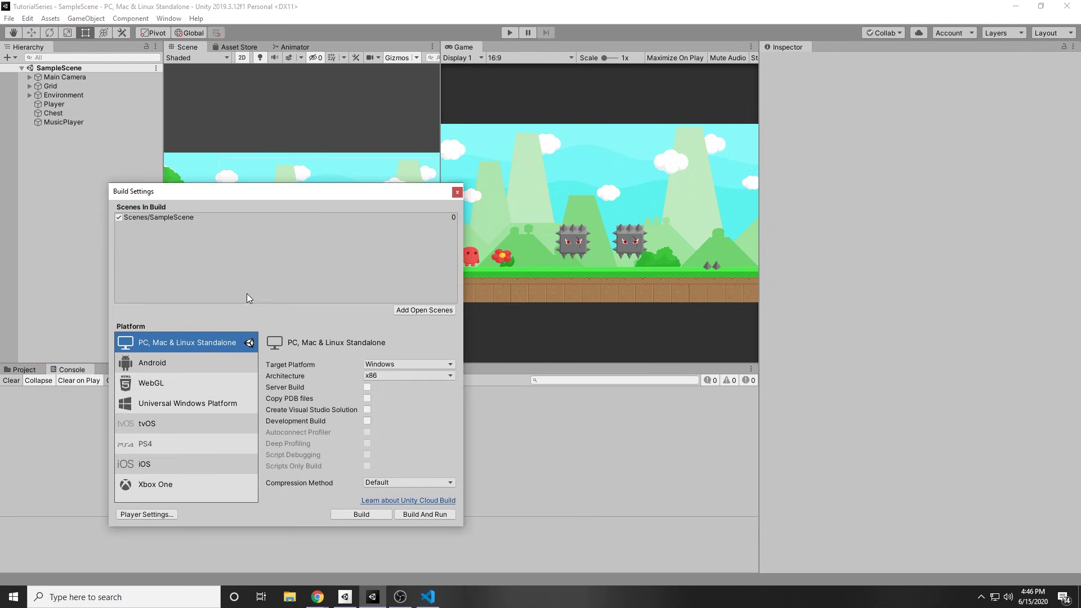
click(366, 514)
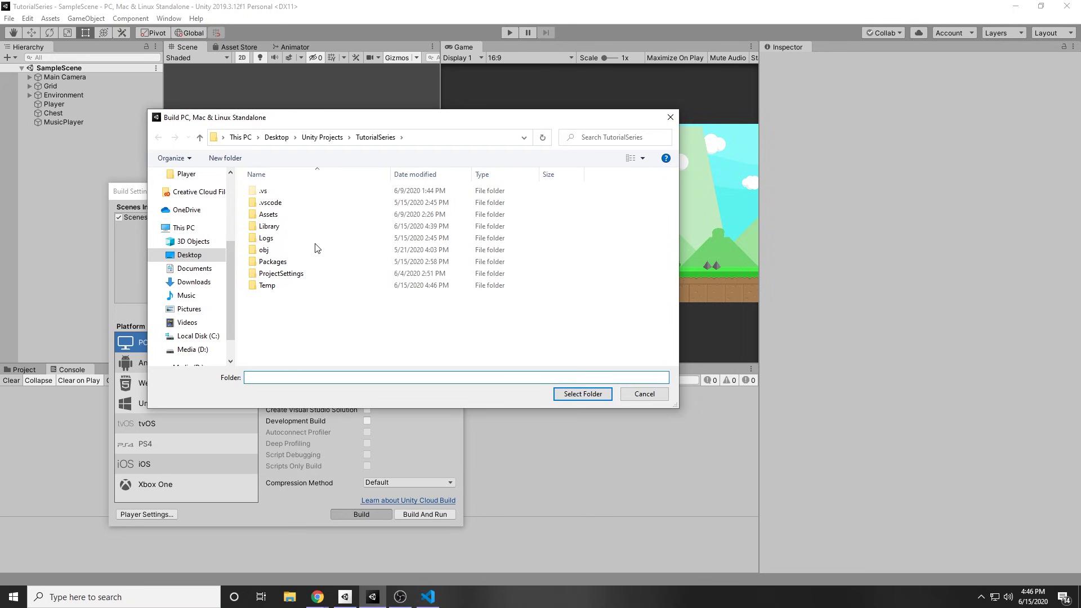
Create a new folder named Builds for the build output.
right_click(260, 311)
mouse_move(346, 462)
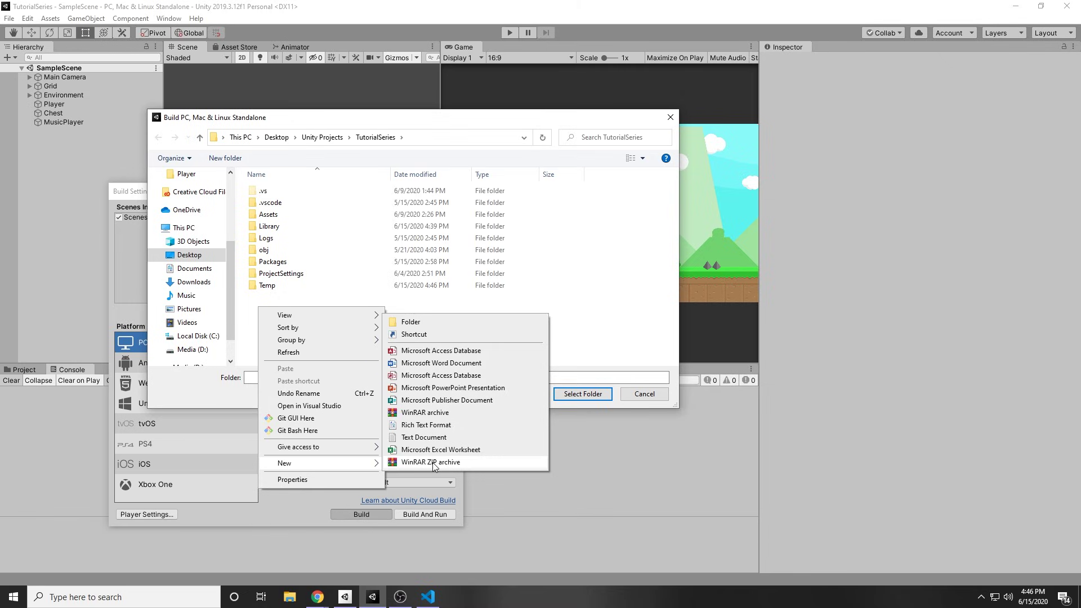
click(418, 324)
text(Builds)
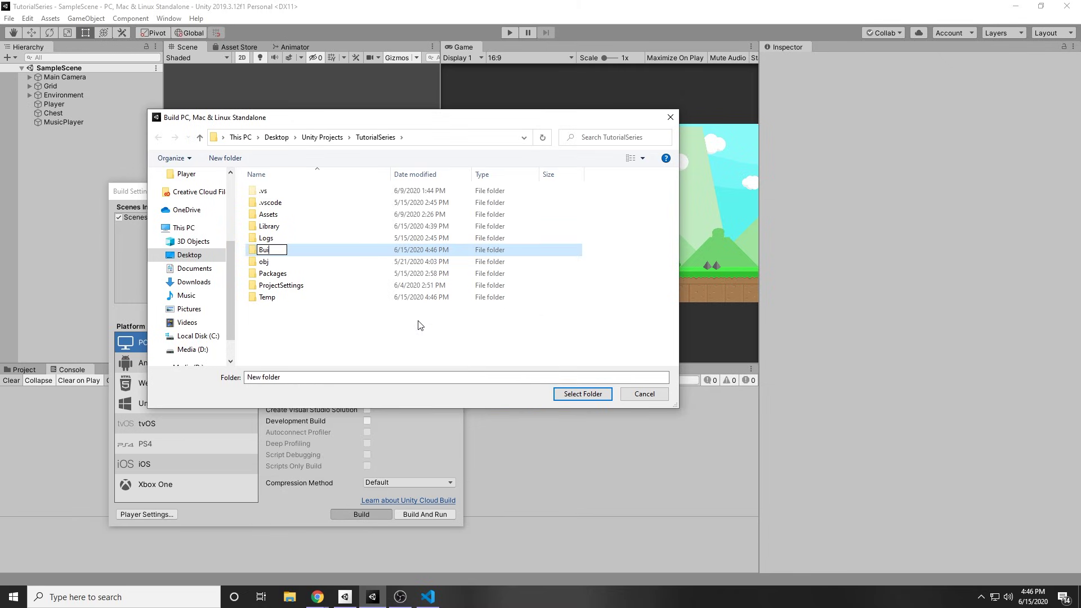
key(Return)
key(Return)
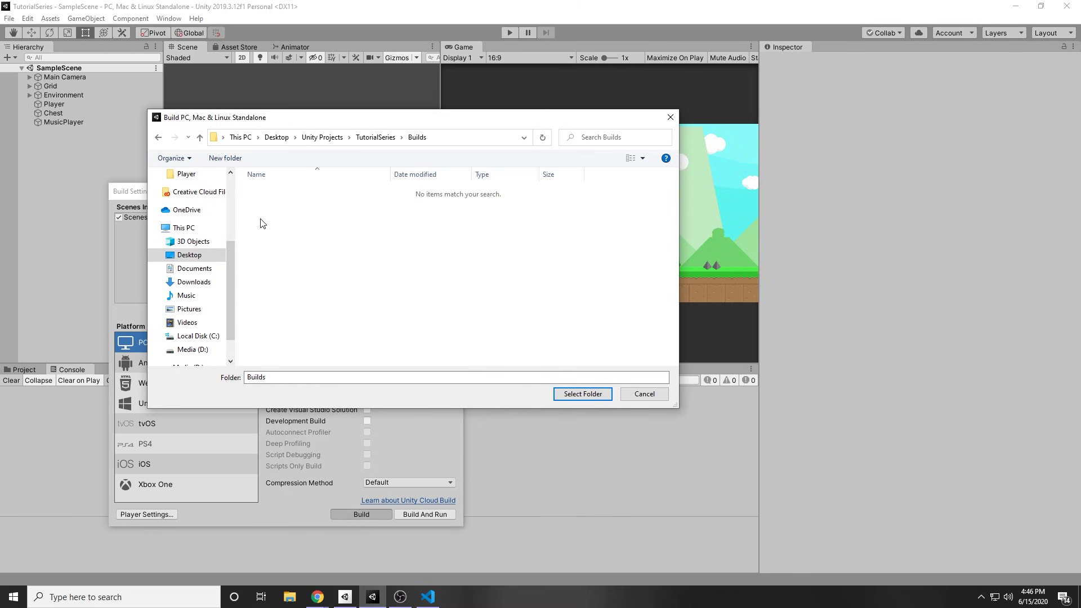
Create a Pc Build folder inside Builds and select it as the build destination.
right_click(281, 206)
mouse_move(347, 367)
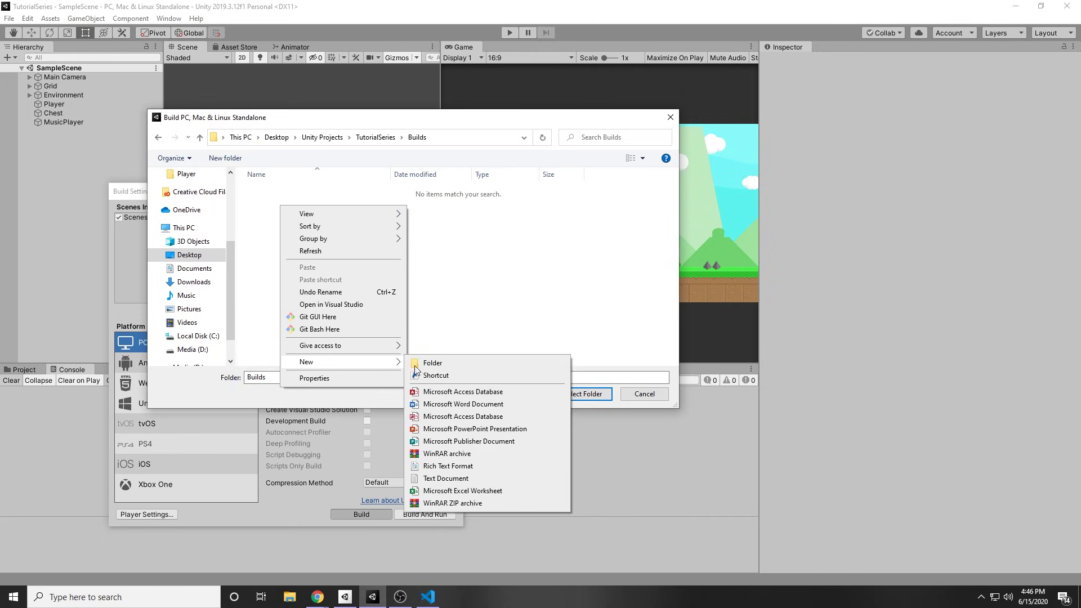
click(432, 362)
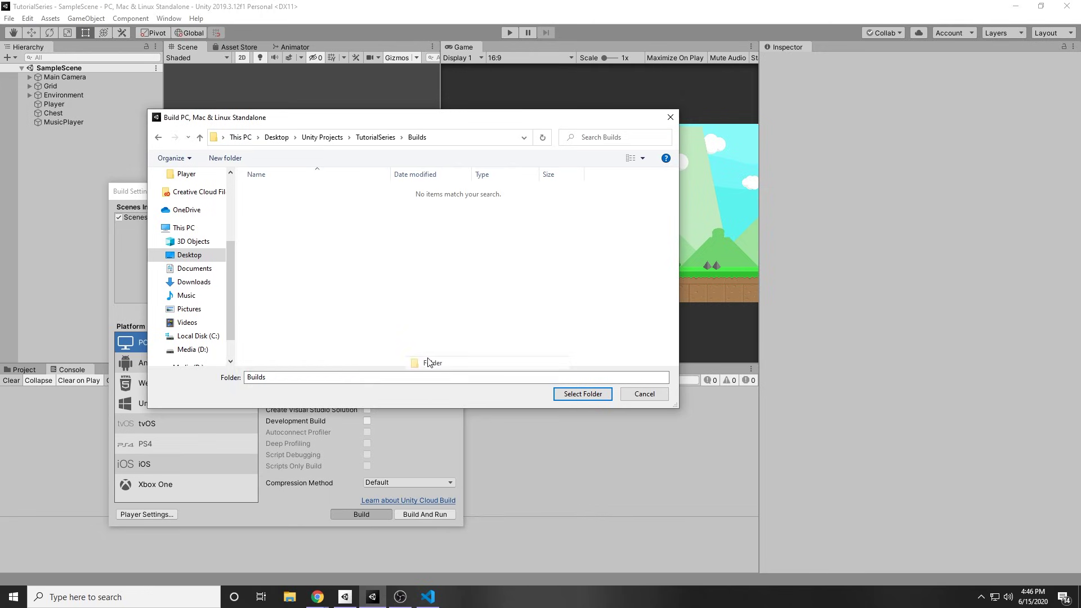
text(Pc Bui)
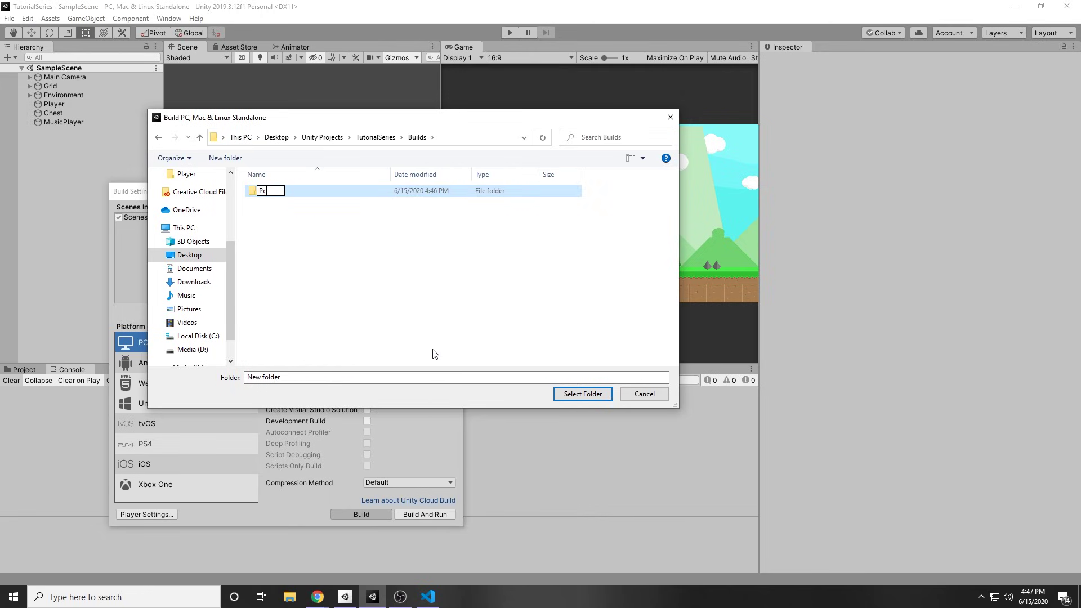
key(BackSpace)
key(BackSpace)
text(uild)
key(Return)
key(Return)
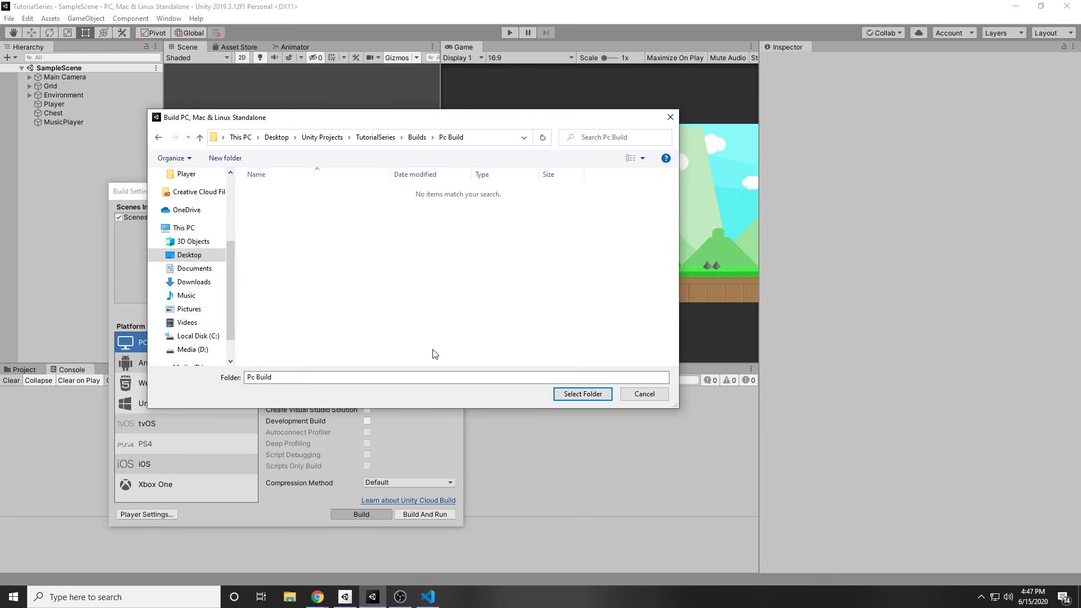
click(598, 397)
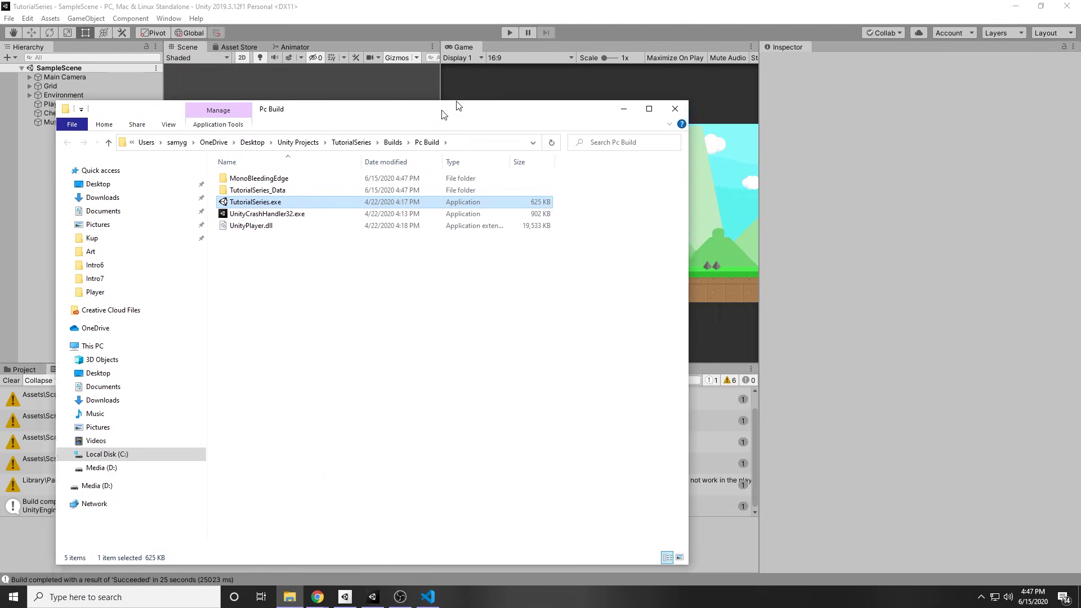
Select the five build files in the Pc Build folder, then clear the selection.
click(341, 214)
drag(338, 266, 272, 145)
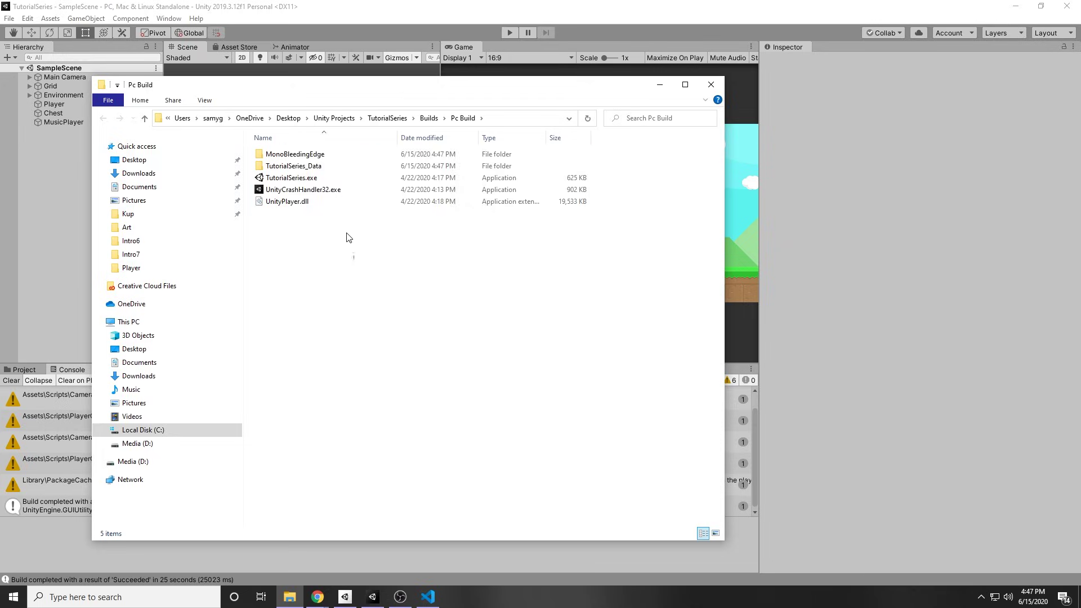
drag(355, 254, 290, 146)
click(335, 268)
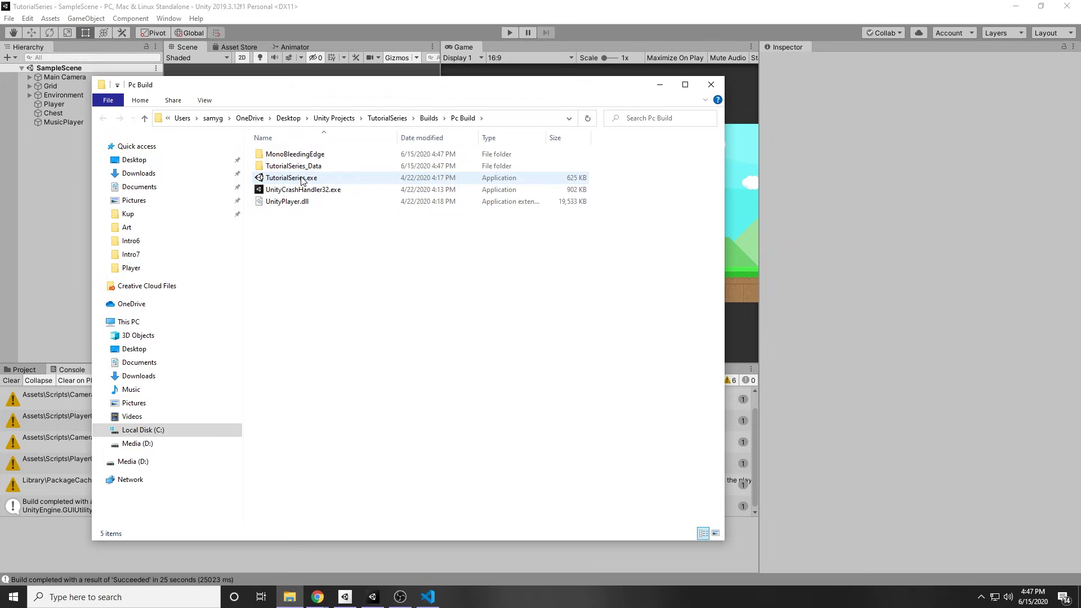
Run TutorialSeries.exe and move the character right and jump.
click(301, 179)
double_click(302, 179)
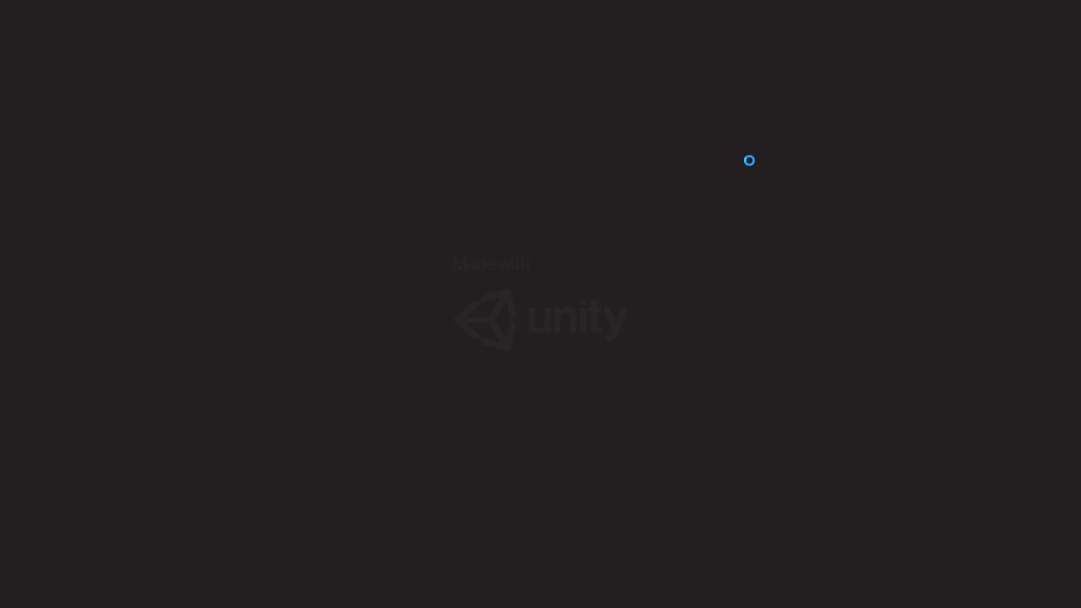
key(Right)
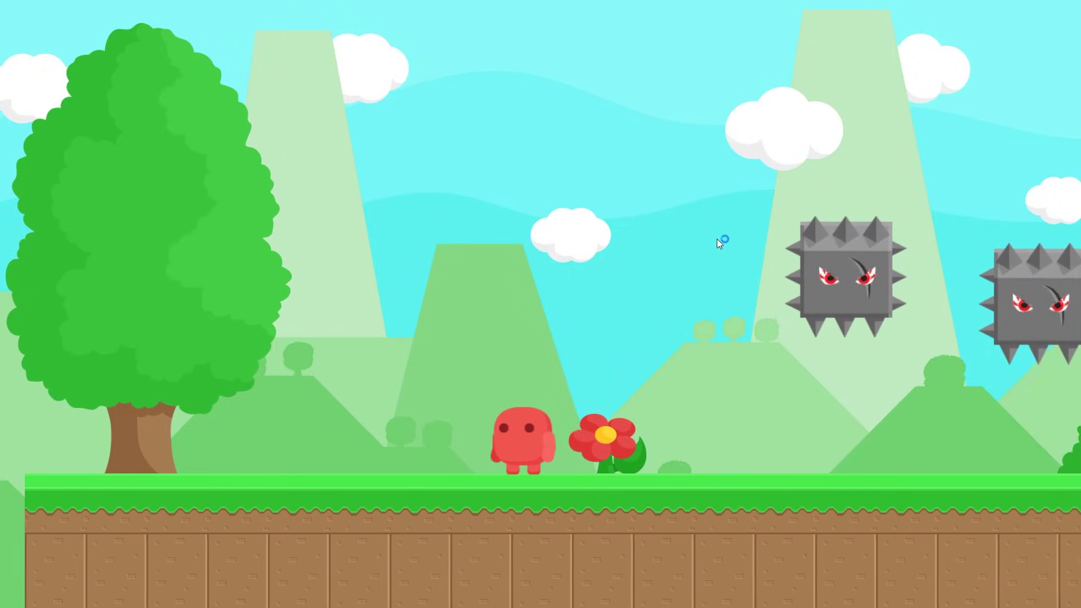
key(space)
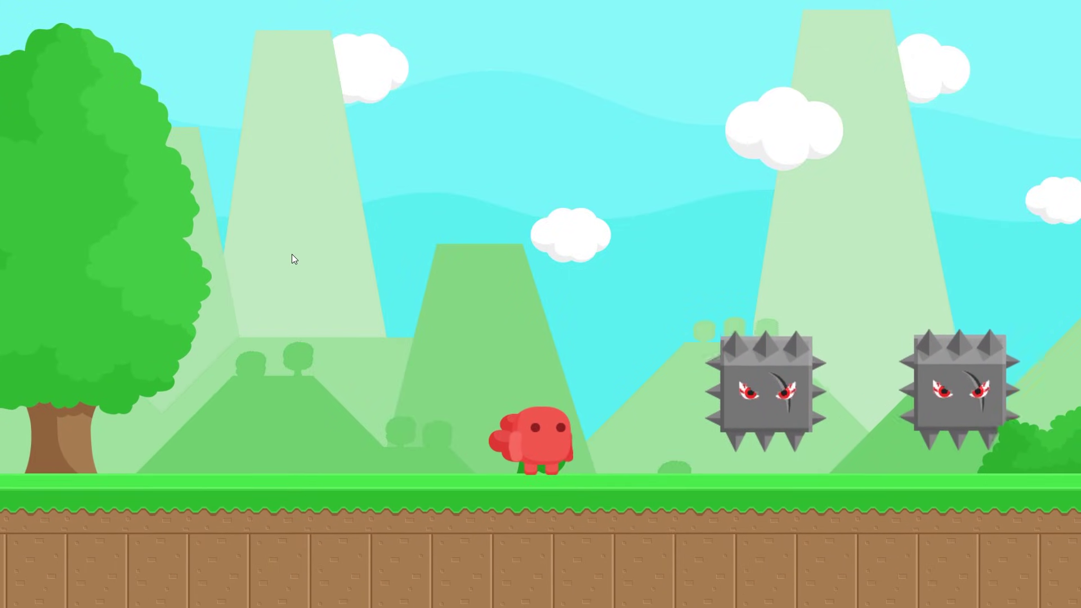
Close the running game and select all five Pc Build files.
key(alt+Tab)
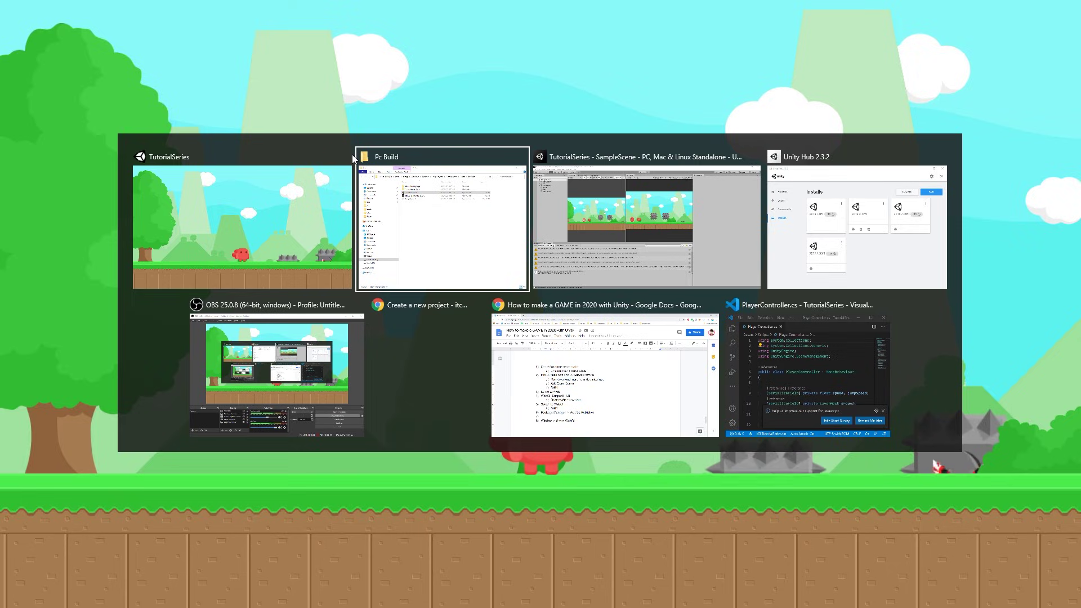
click(344, 156)
drag(322, 267, 265, 147)
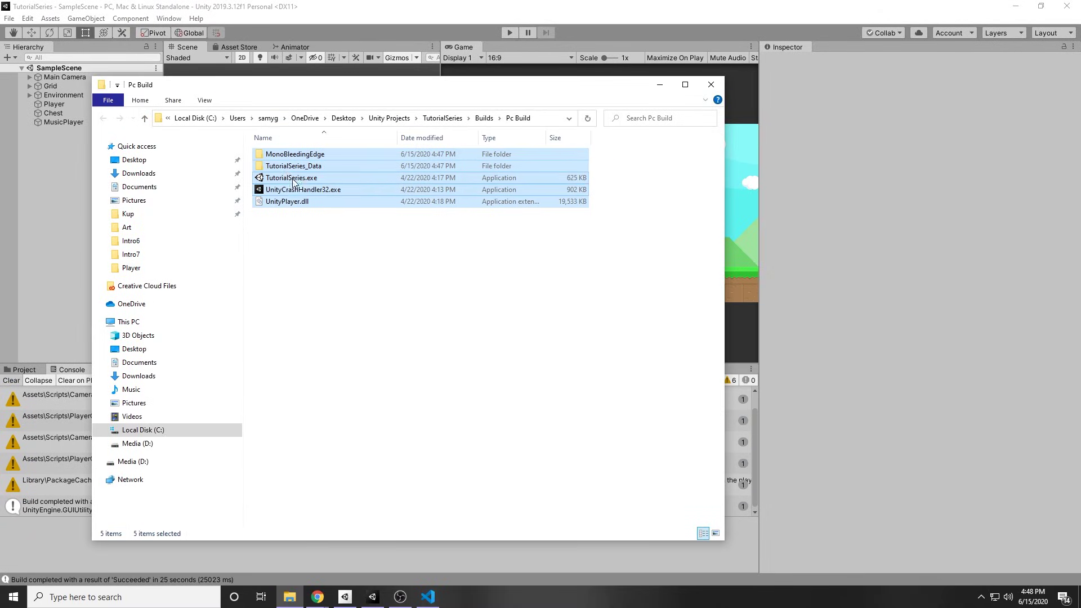
Send the selected files to a compressed zip folder named Test.
right_click(283, 167)
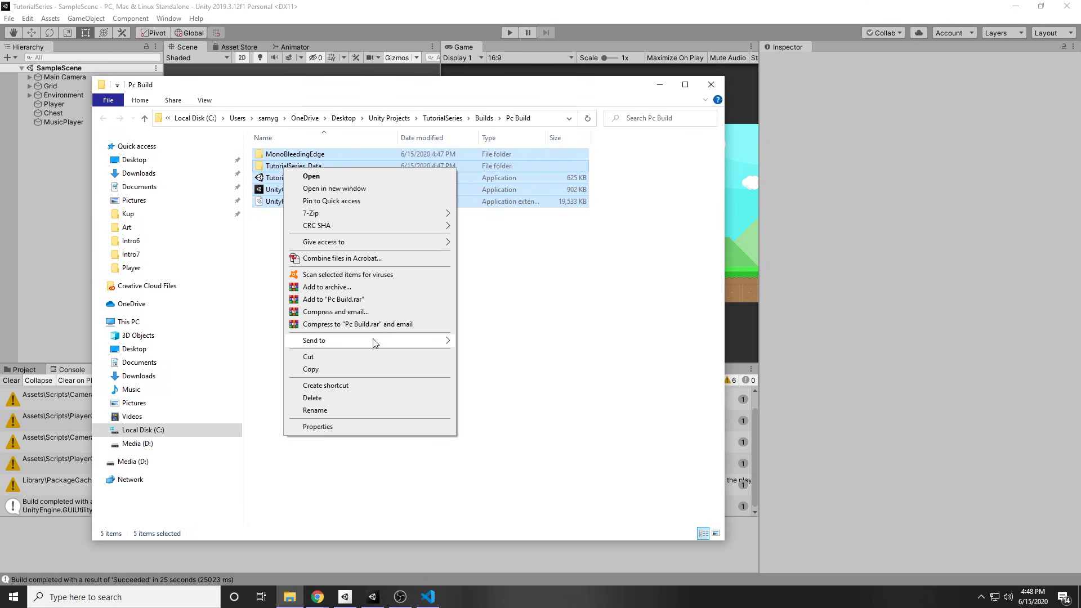
mouse_move(394, 340)
click(508, 355)
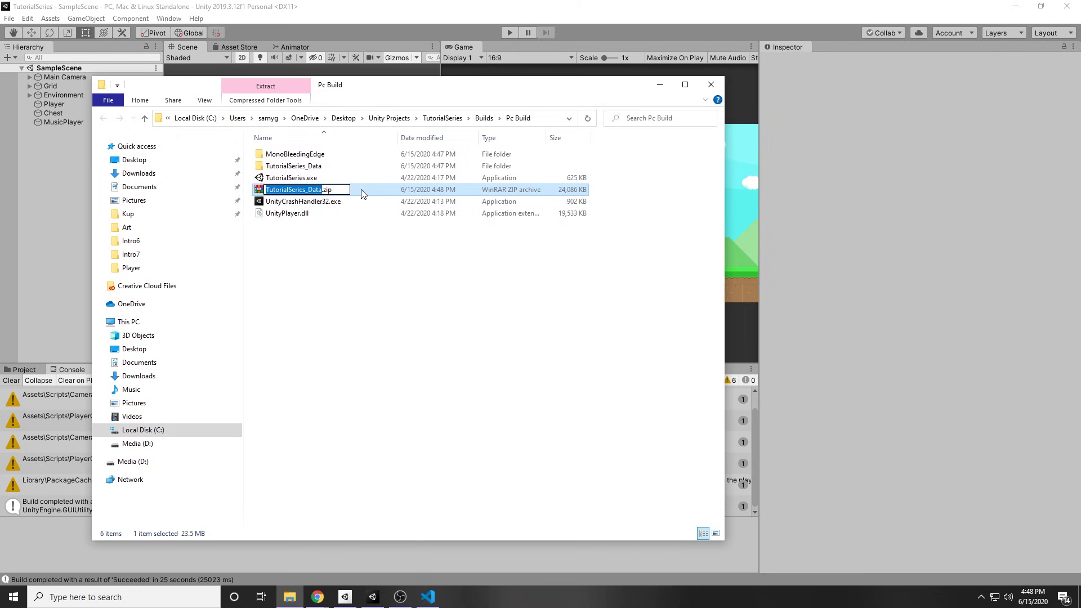
text(Te)
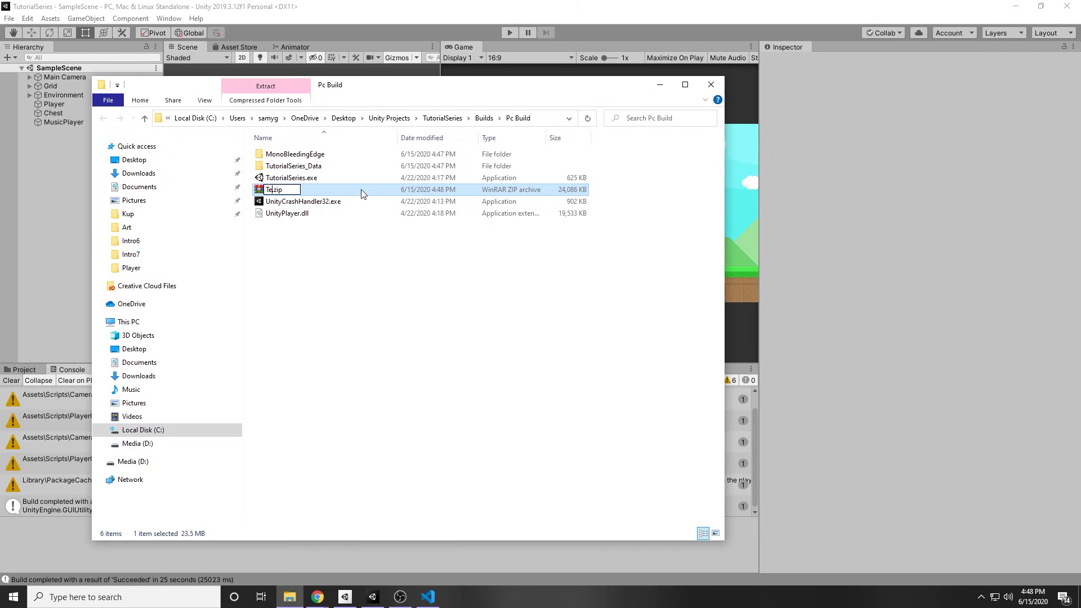
key(Return)
key(alt+Tab)
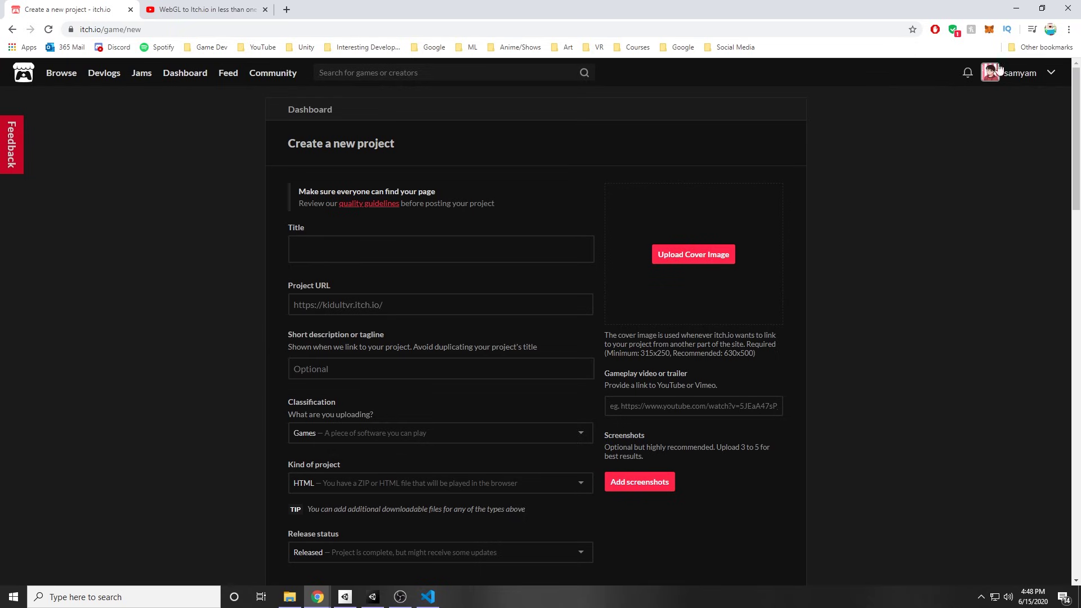
Give the new itch.io project the title test and review its URL and description fields.
click(1051, 73)
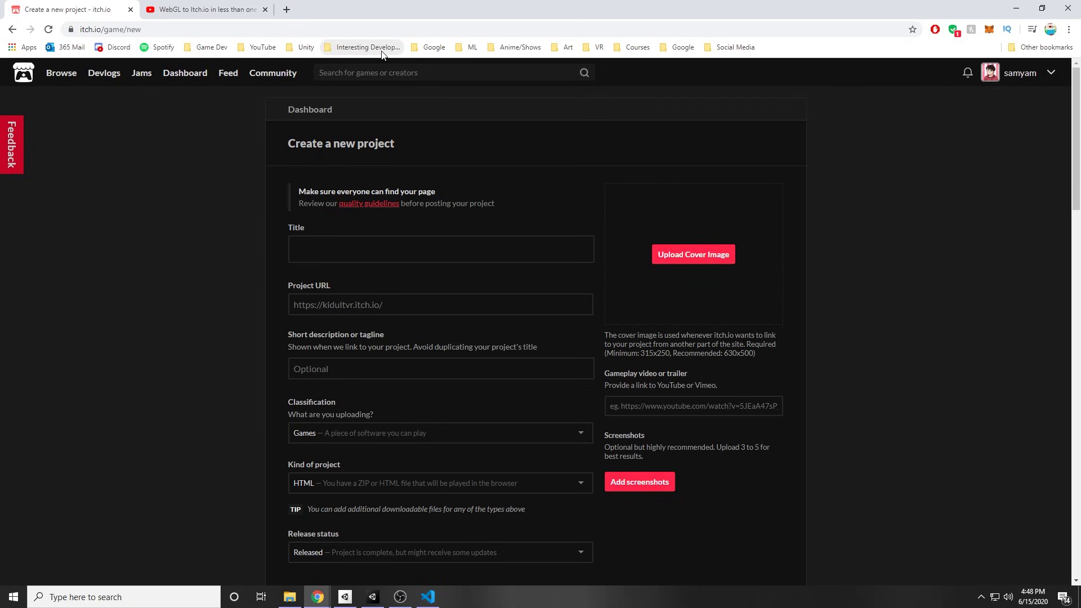
click(331, 249)
click(359, 305)
scroll(282, 349, down, 2)
key(Tab)
scroll(250, 354, down, 4)
scroll(198, 382, up, 2)
scroll(199, 377, down, 7)
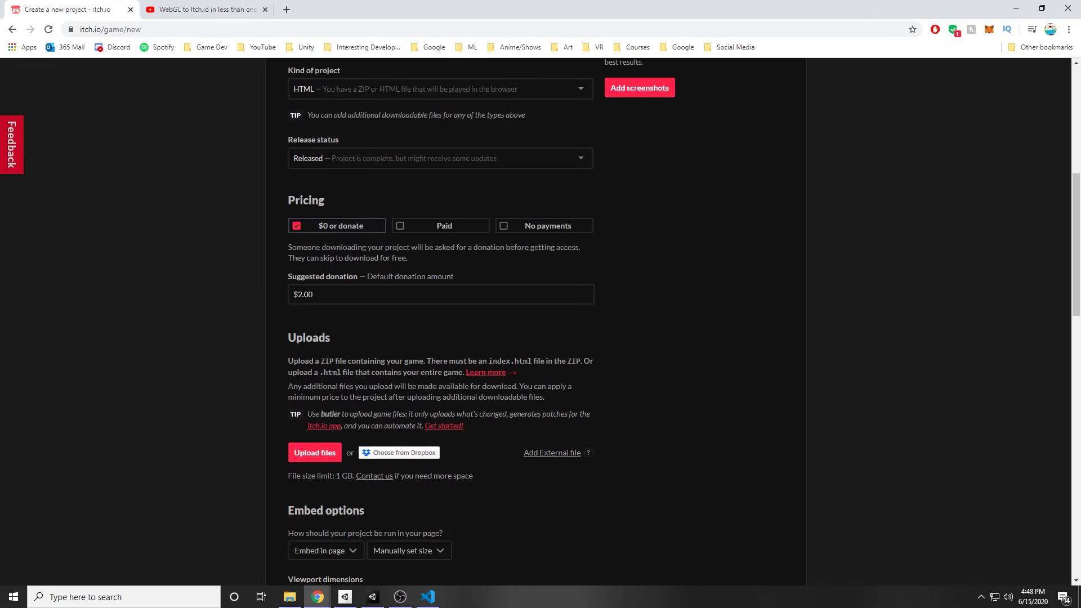
scroll(394, 394, up, 8)
scroll(445, 234, up, 1)
drag(338, 341, 393, 384)
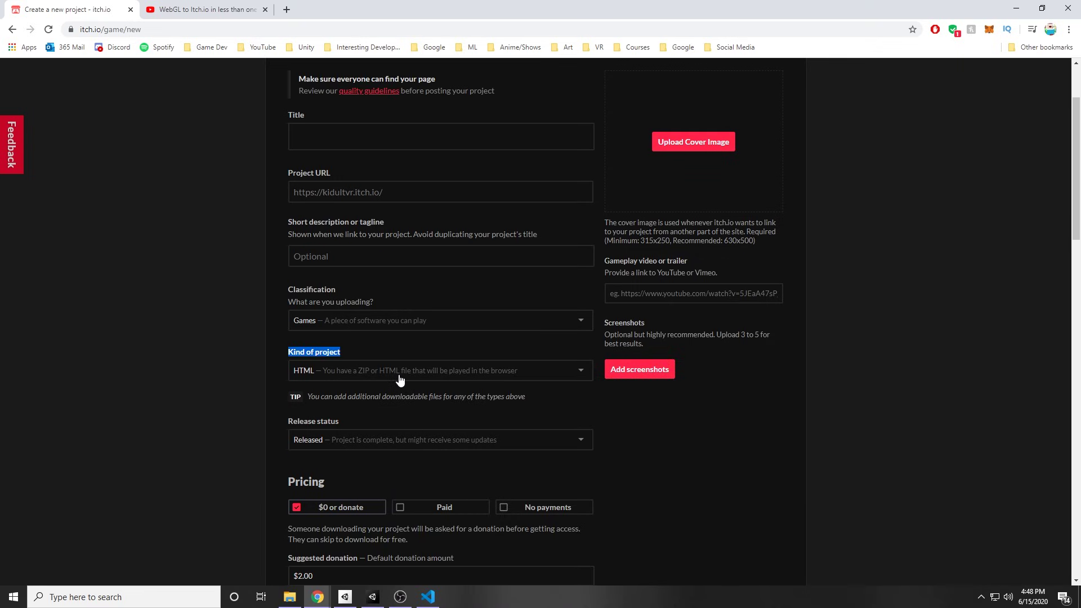
scroll(377, 380, down, 1)
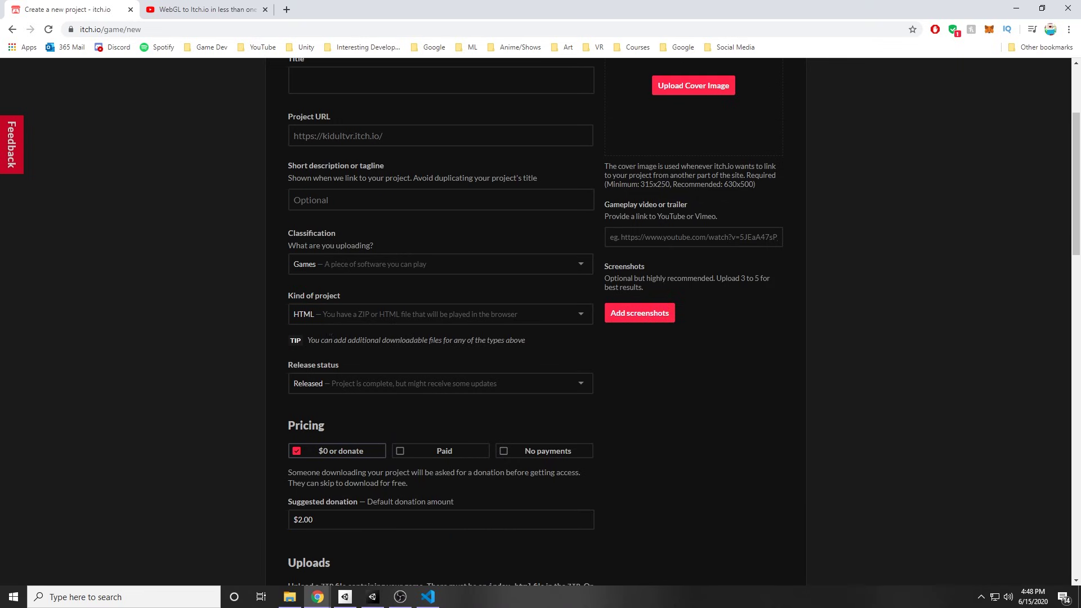
Set Kind of project to Downloadable.
click(518, 314)
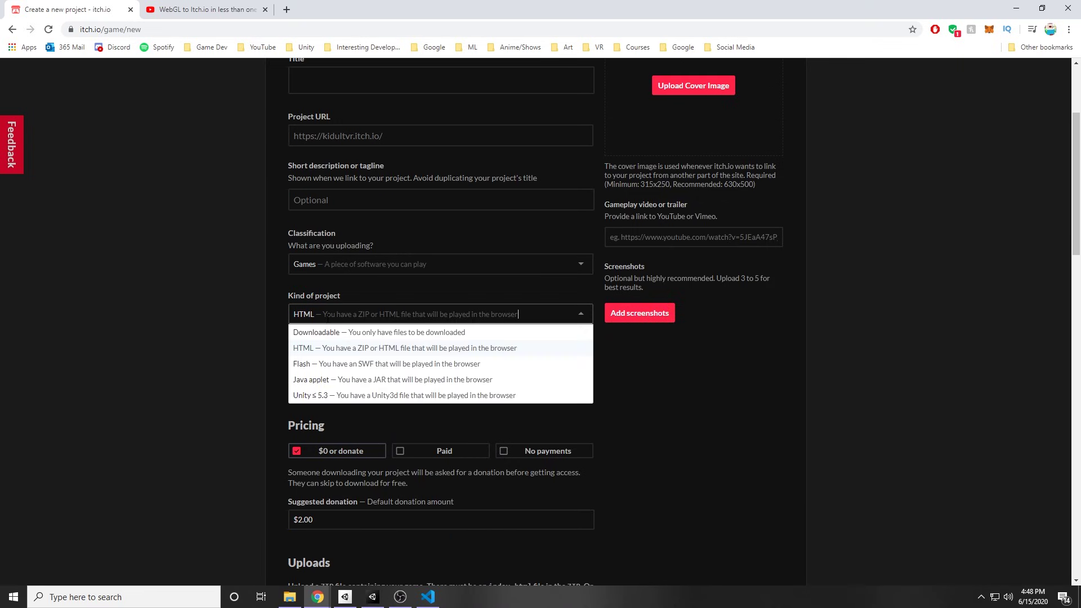
click(320, 332)
click(317, 314)
click(329, 333)
click(337, 314)
click(349, 333)
scroll(382, 355, down, 4)
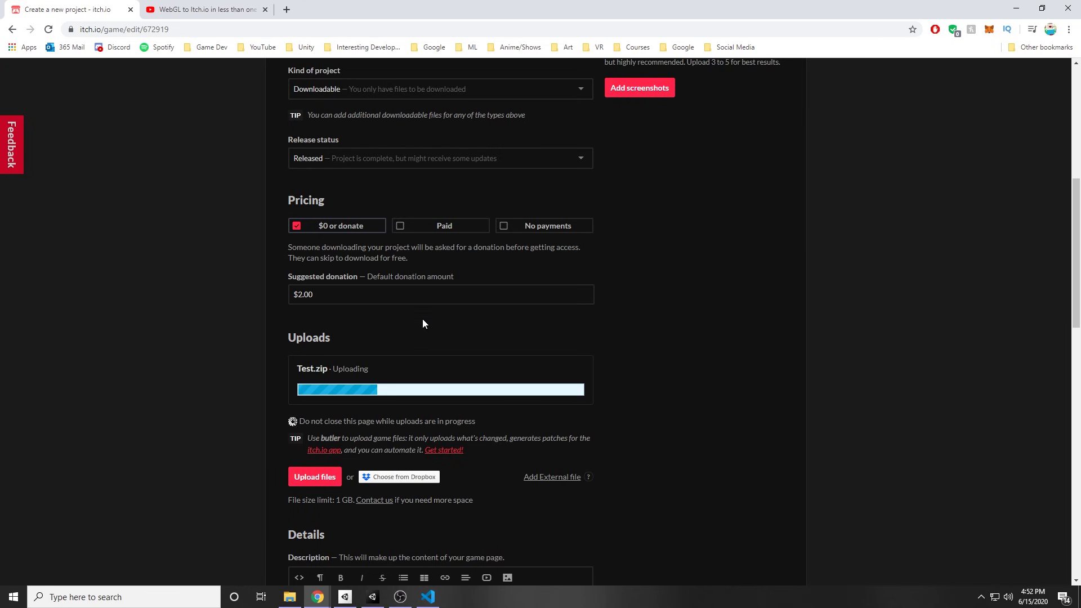
scroll(376, 433, up, 5)
scroll(338, 478, down, 9)
scroll(262, 544, up, 10)
Recheck that the Title field reads test.
key(Tab)
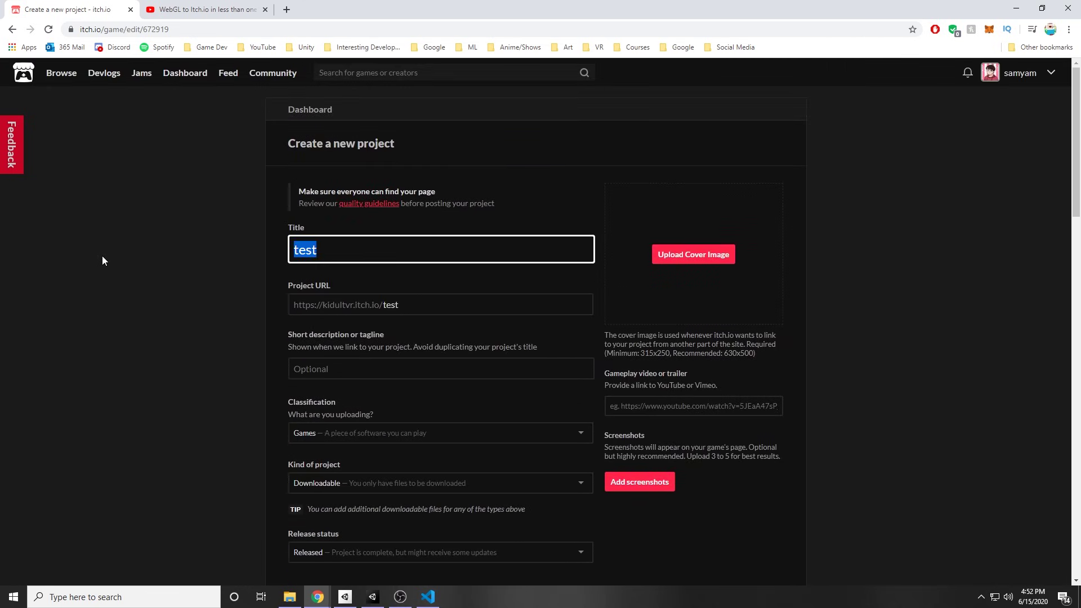
click(269, 215)
click(329, 221)
click(228, 296)
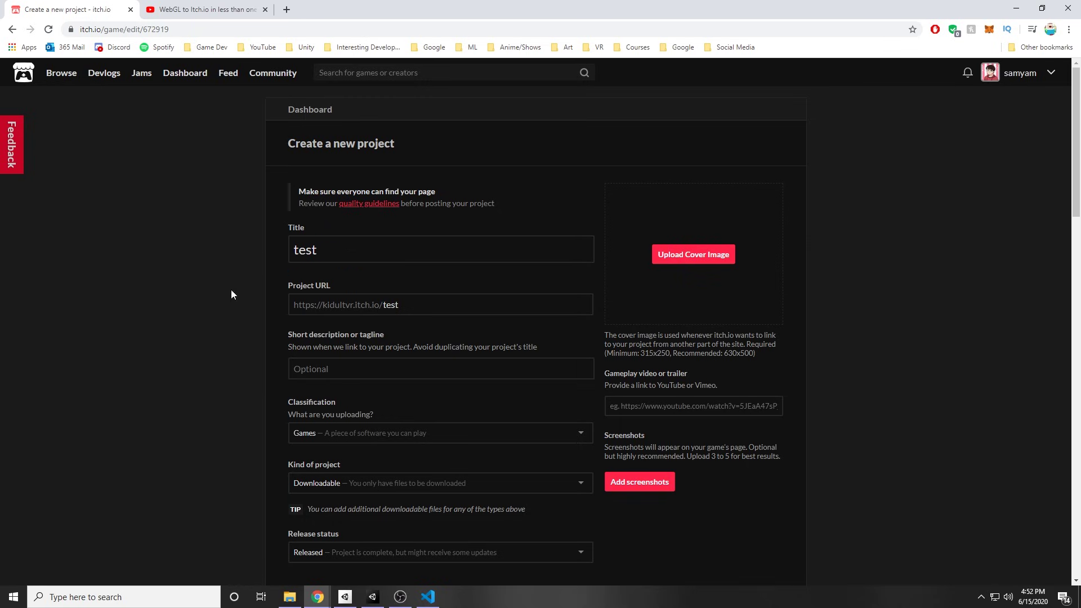
key(Tab)
scroll(117, 389, down, 10)
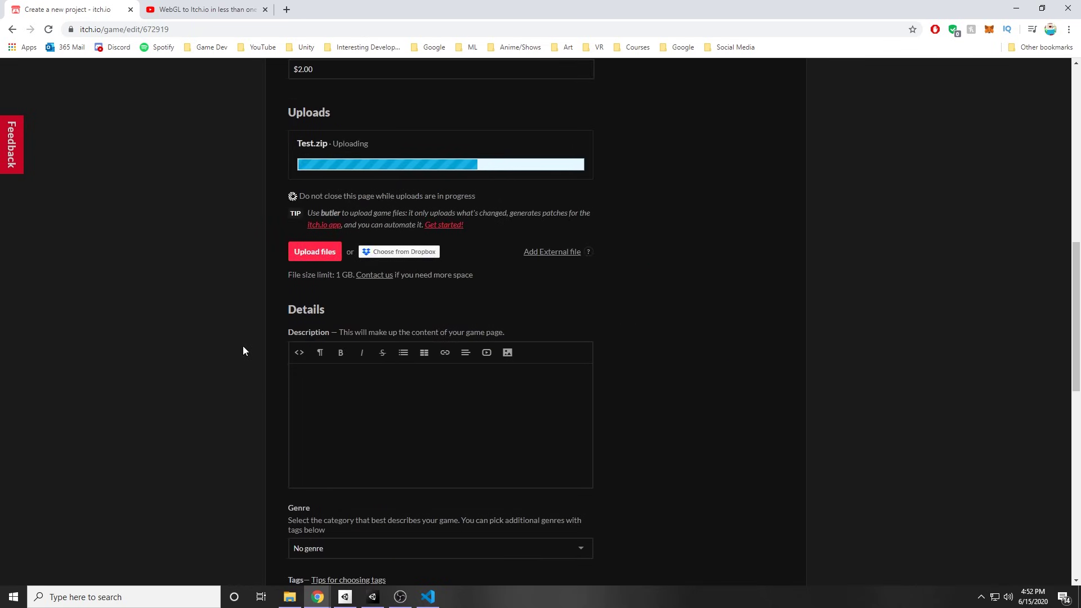
scroll(336, 433, up, 4)
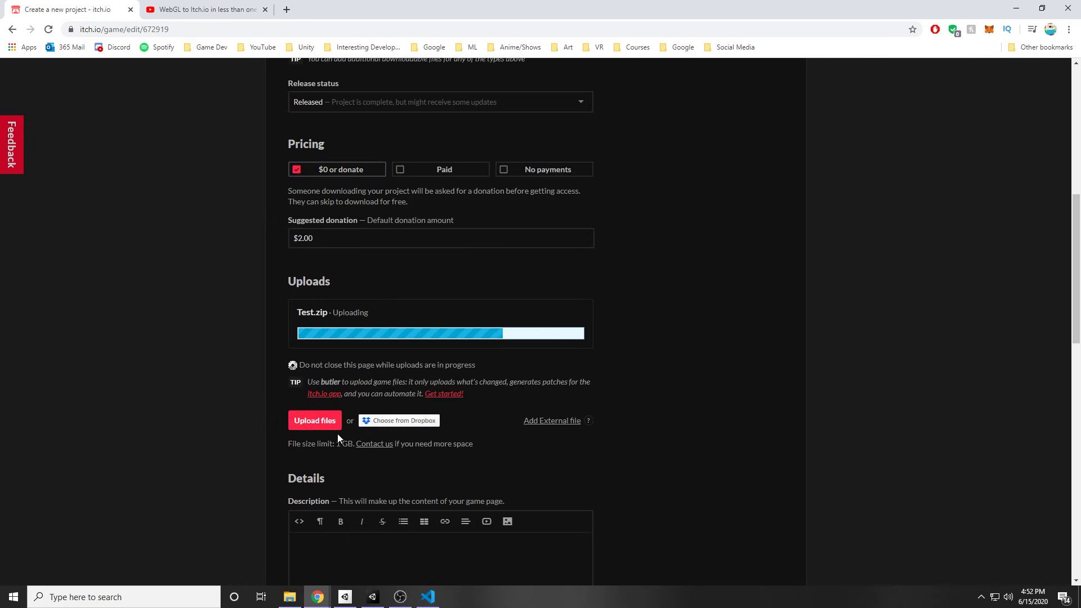
Check Unity Hub's Add Modules list shows WebGL Build Support Installed, then minimize the Hub.
click(346, 598)
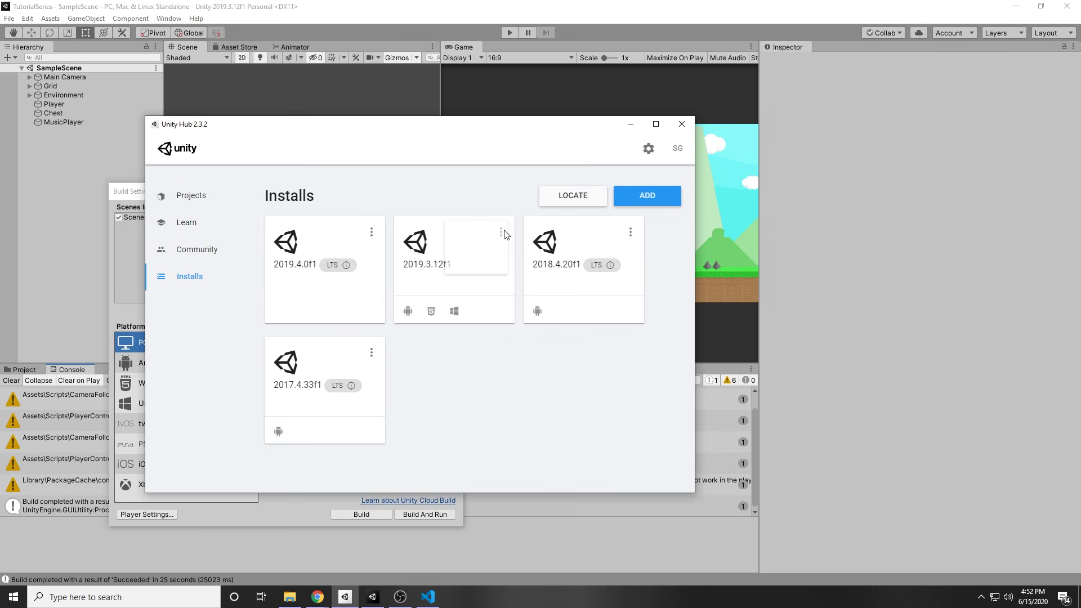
click(501, 233)
click(460, 235)
scroll(404, 361, down, 2)
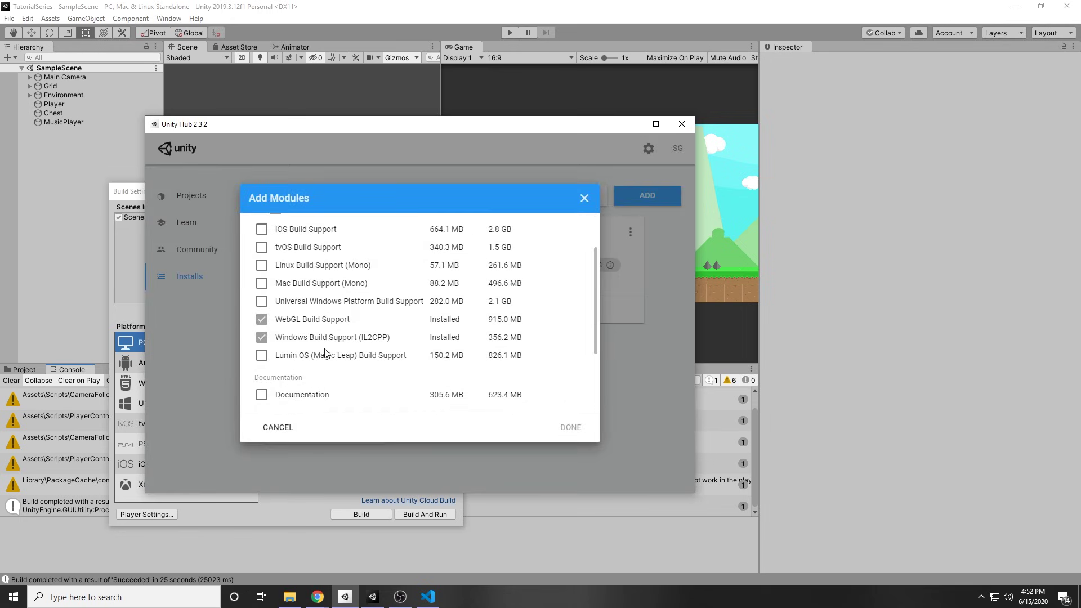
click(583, 198)
click(630, 124)
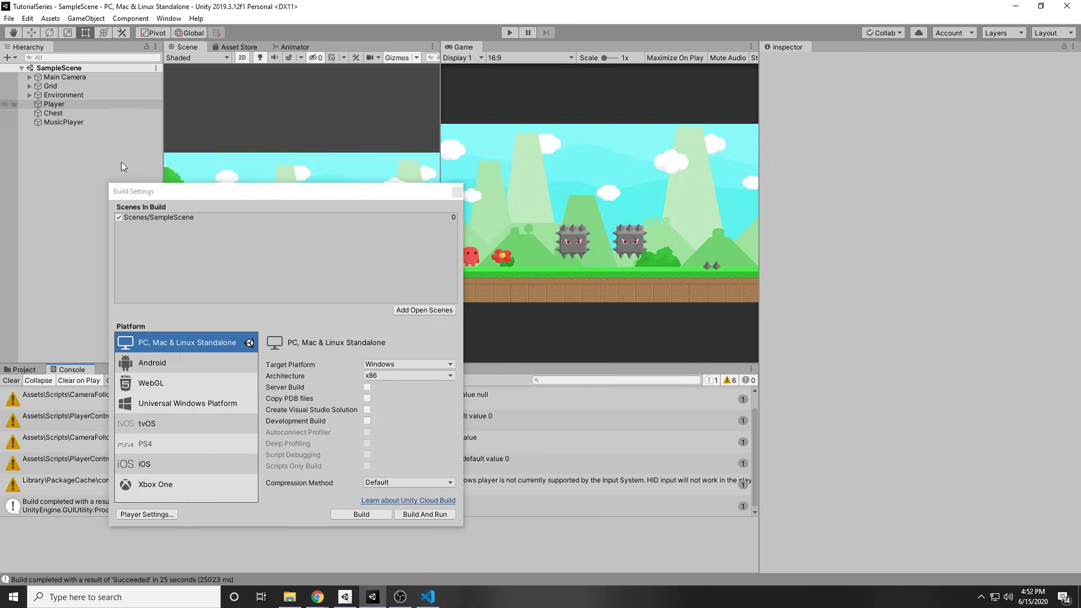
Switch the project's build platform to WebGL.
click(174, 387)
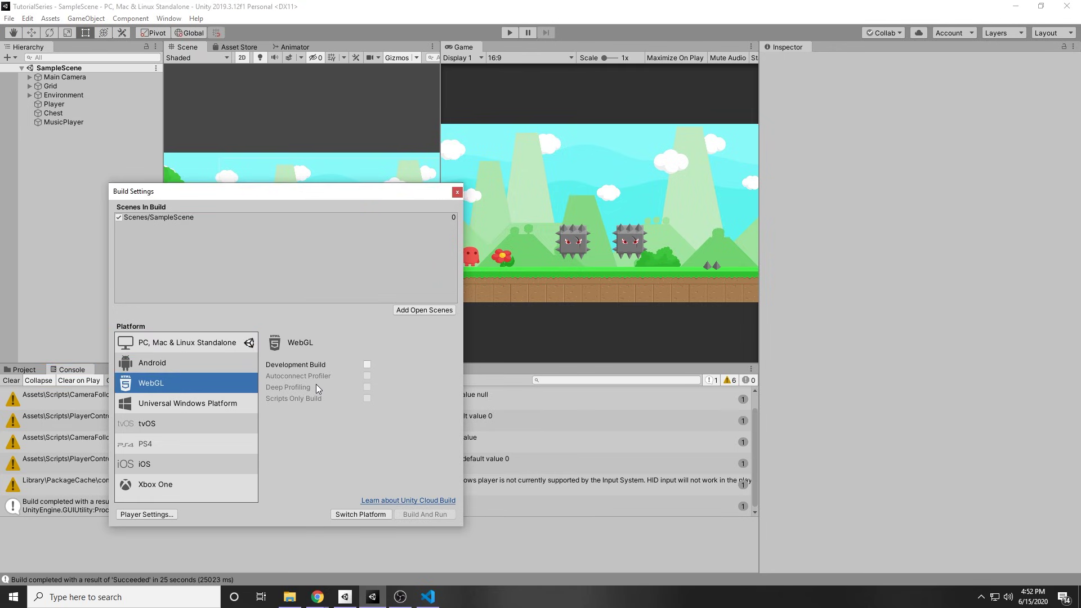
click(374, 517)
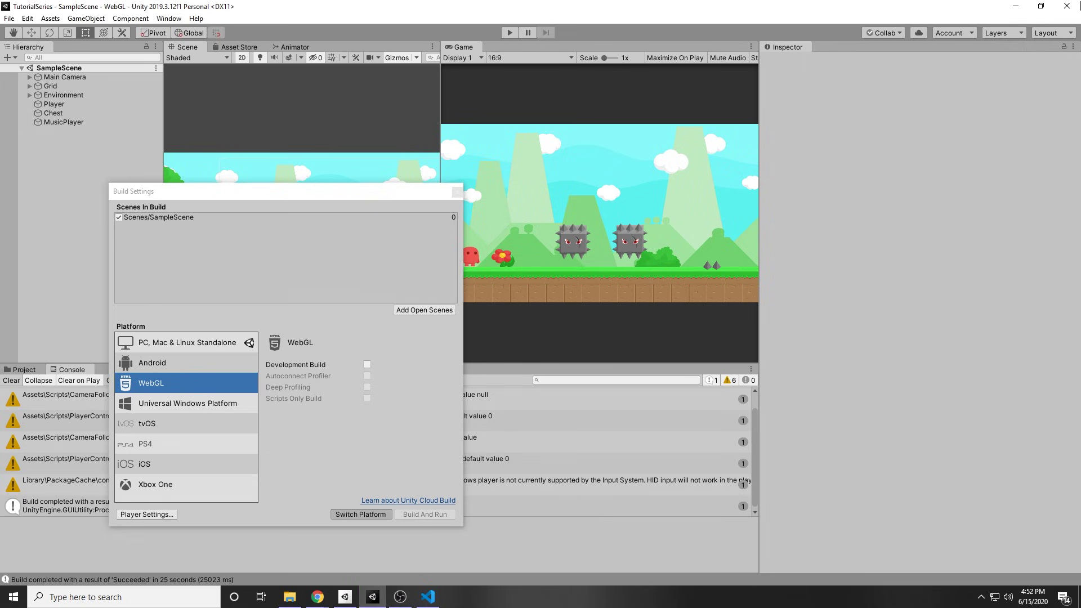
click(361, 514)
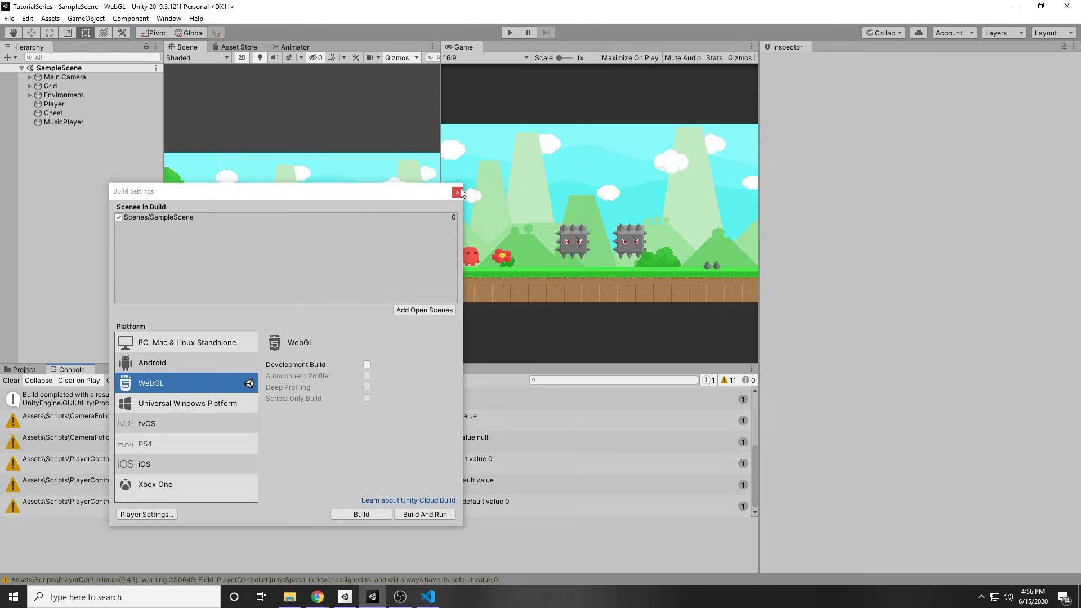
Build the game into a new 'WebGL Build' folder inside Builds.
click(370, 515)
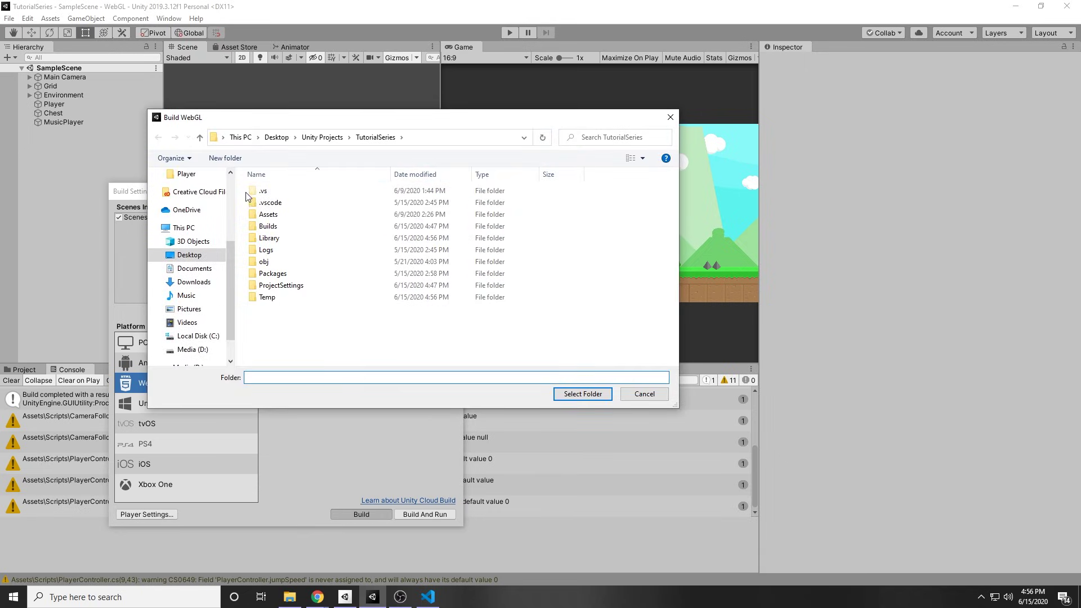
double_click(266, 227)
right_click(276, 269)
mouse_move(352, 425)
click(441, 423)
text(Web)
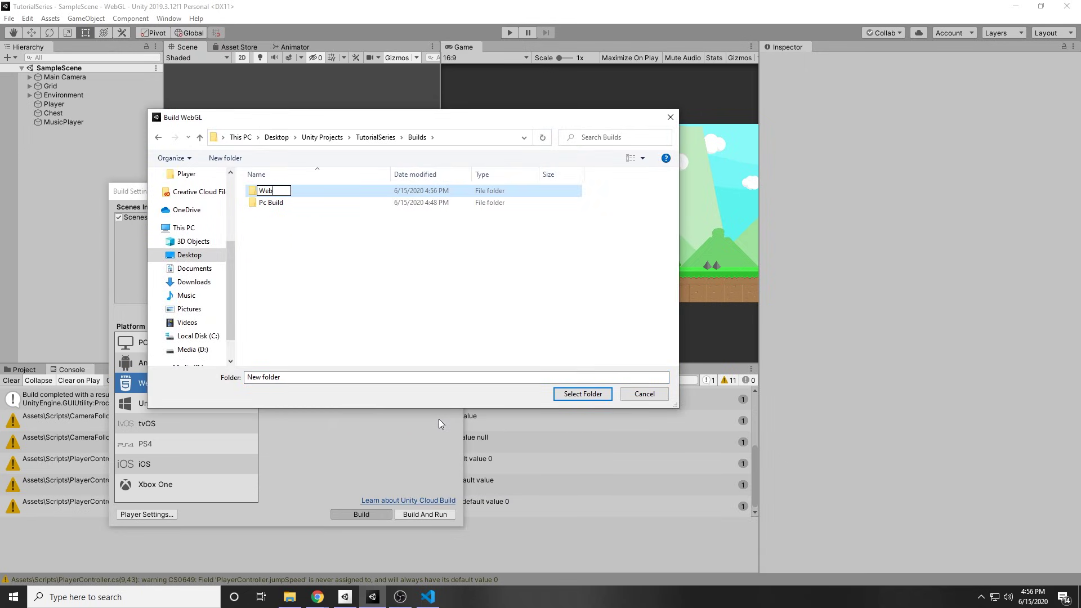
text(GL Build)
key(Return)
key(Return)
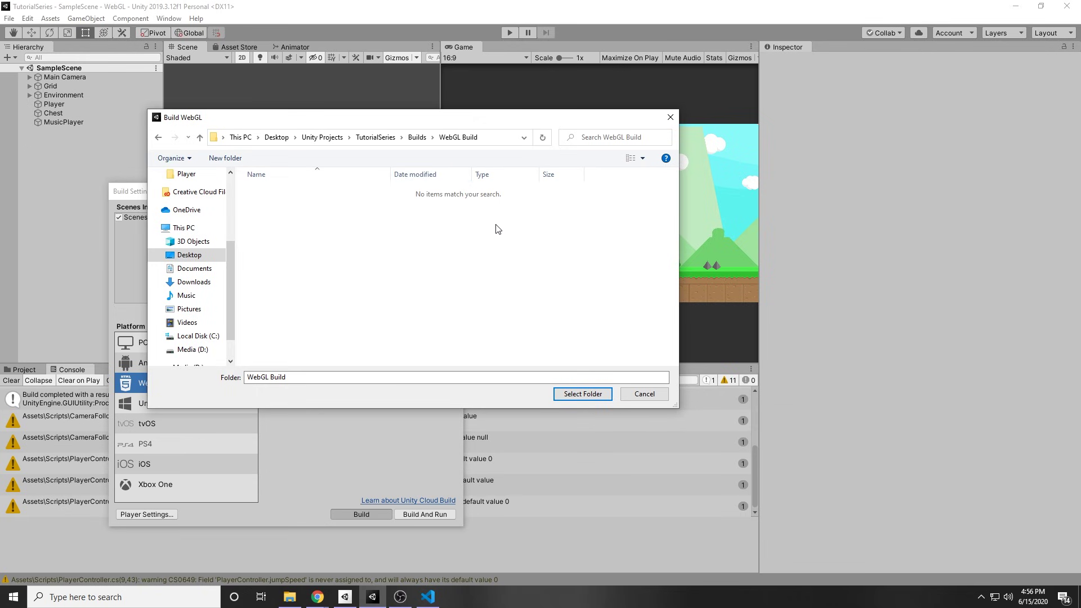
click(582, 394)
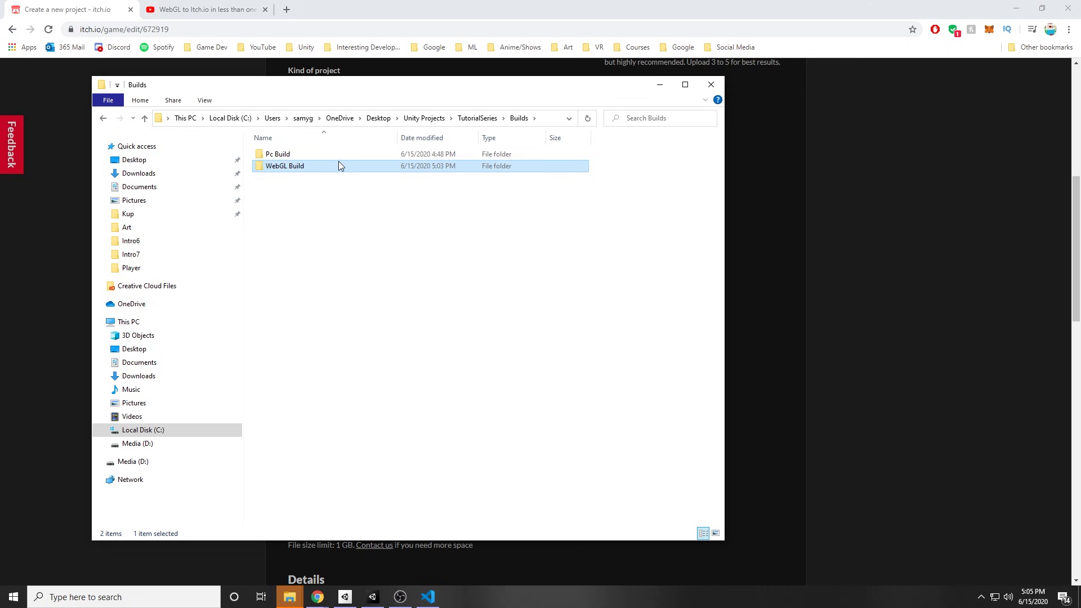
In the WebGL Build folder, select Build, TemplateData and index.html.
double_click(339, 163)
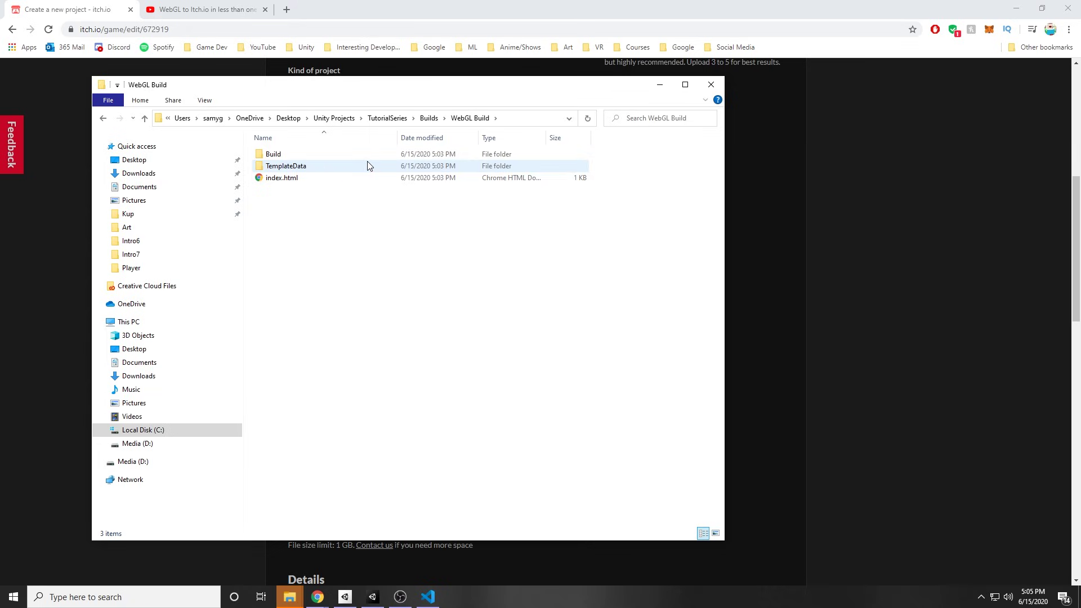
drag(369, 217, 259, 140)
click(331, 227)
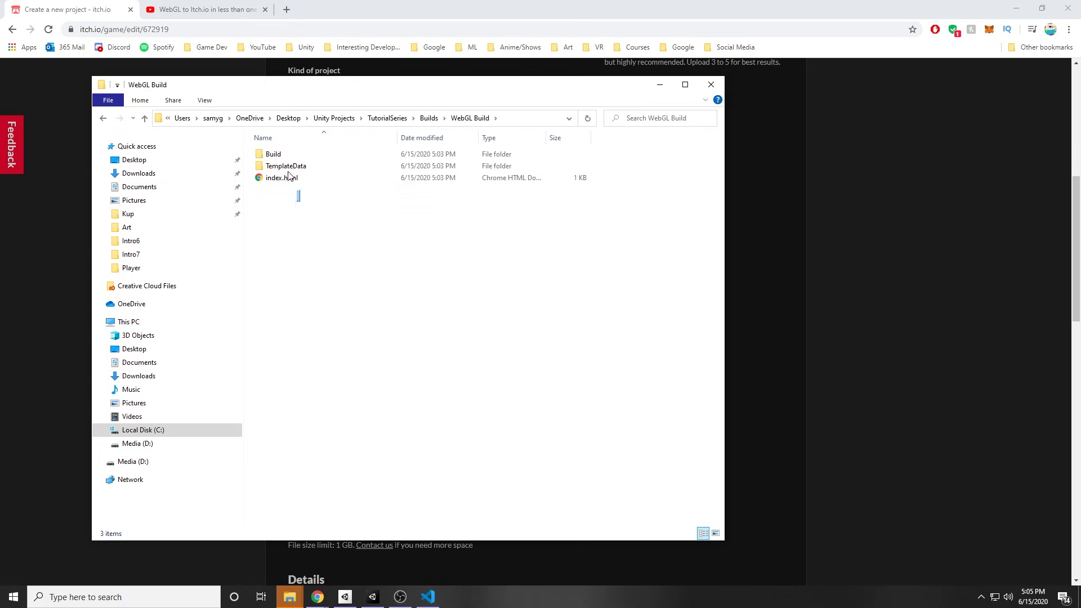
drag(297, 192, 455, 143)
click(321, 265)
drag(315, 199, 280, 151)
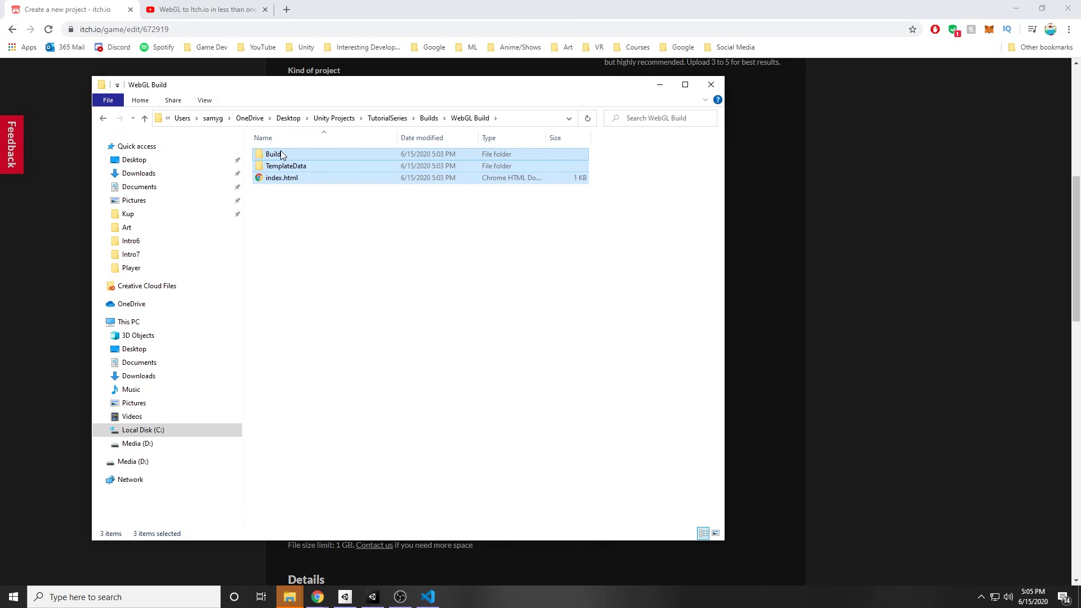
Compress the three items into a zipped folder named WebGL.zip.
right_click(280, 151)
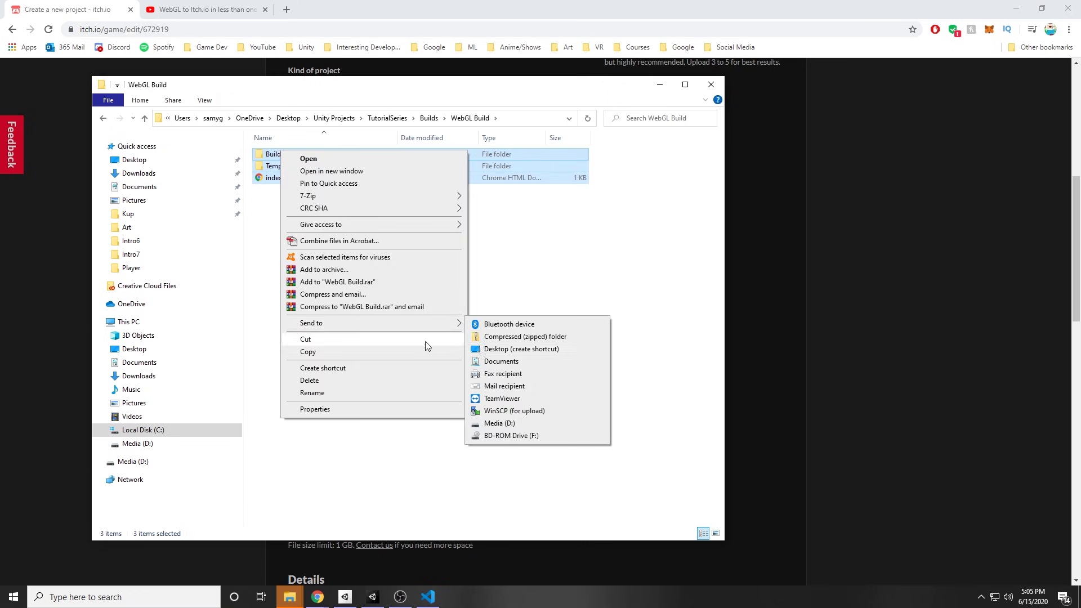
click(495, 336)
text(Web)
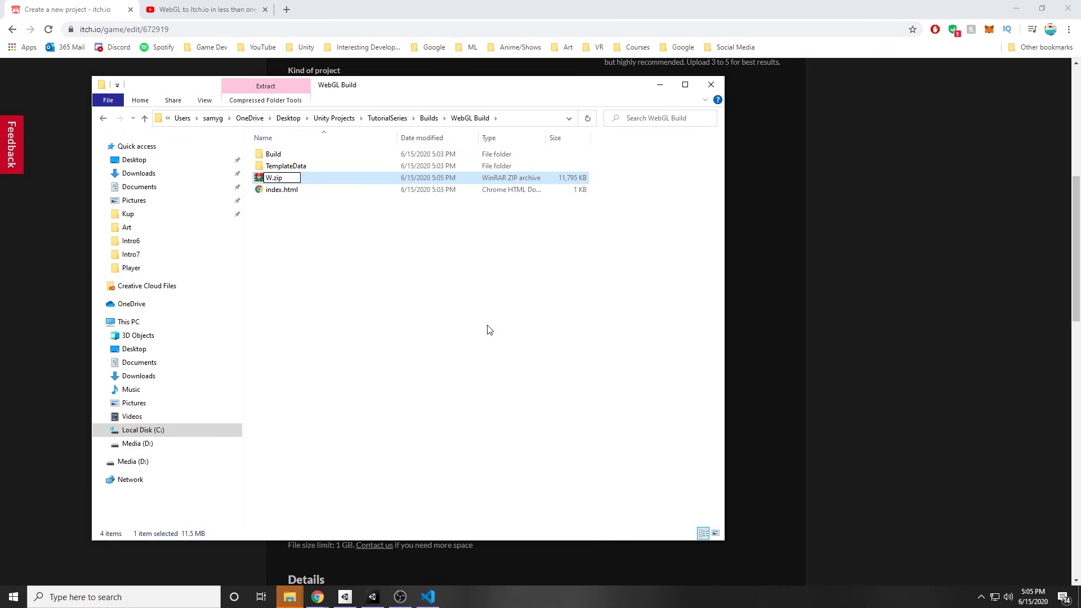
text(GL)
key(Return)
On the itch.io project editor, set Kind of project to HTML, played in the browser.
click(98, 2)
scroll(339, 218, up, 7)
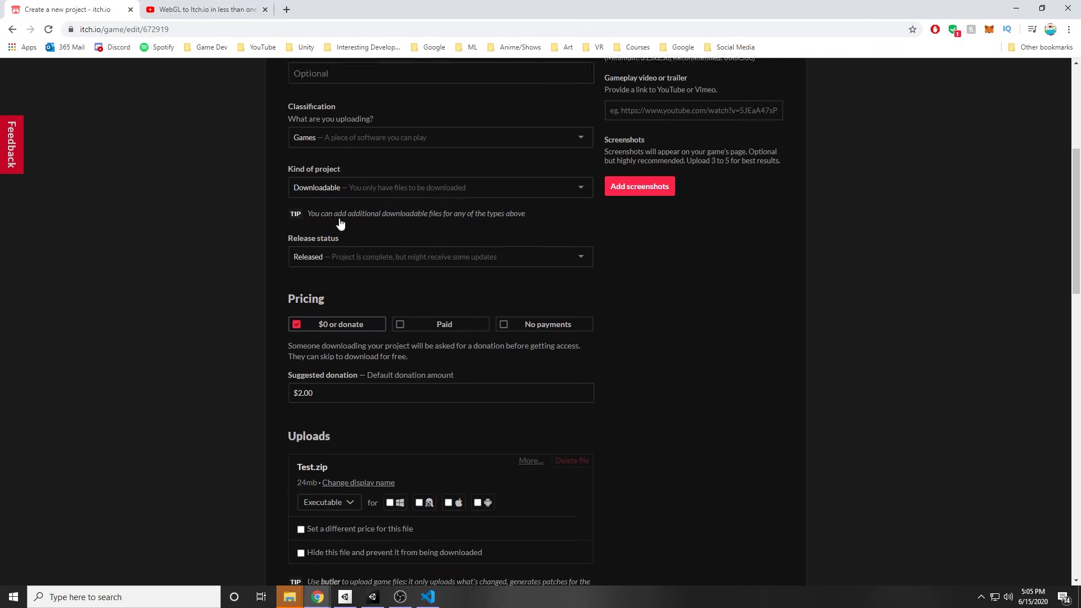
scroll(354, 284, down, 5)
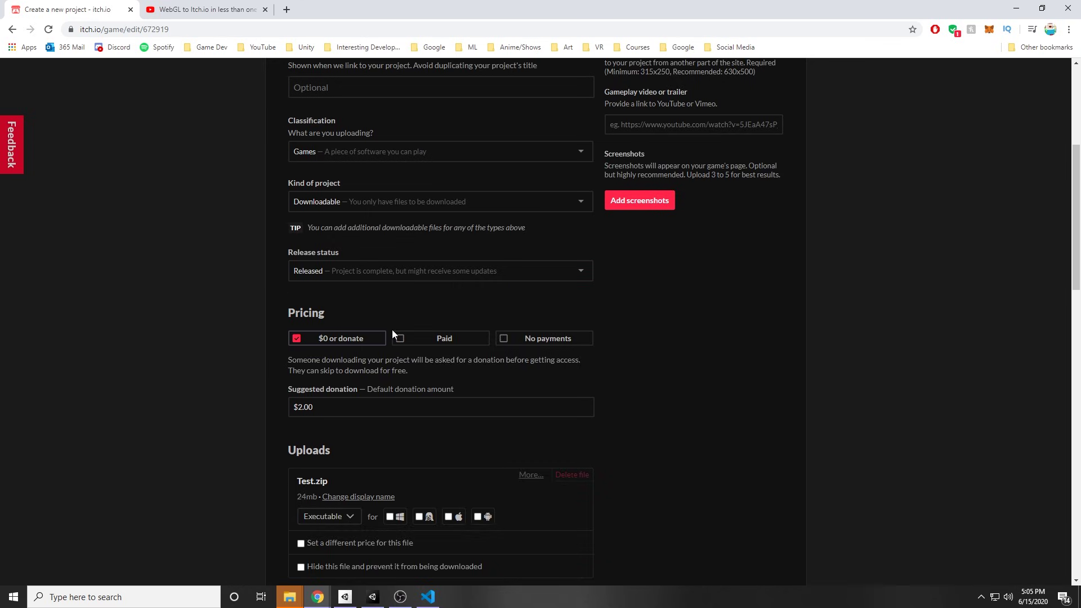
scroll(376, 290, up, 2)
scroll(374, 309, down, 1)
click(413, 261)
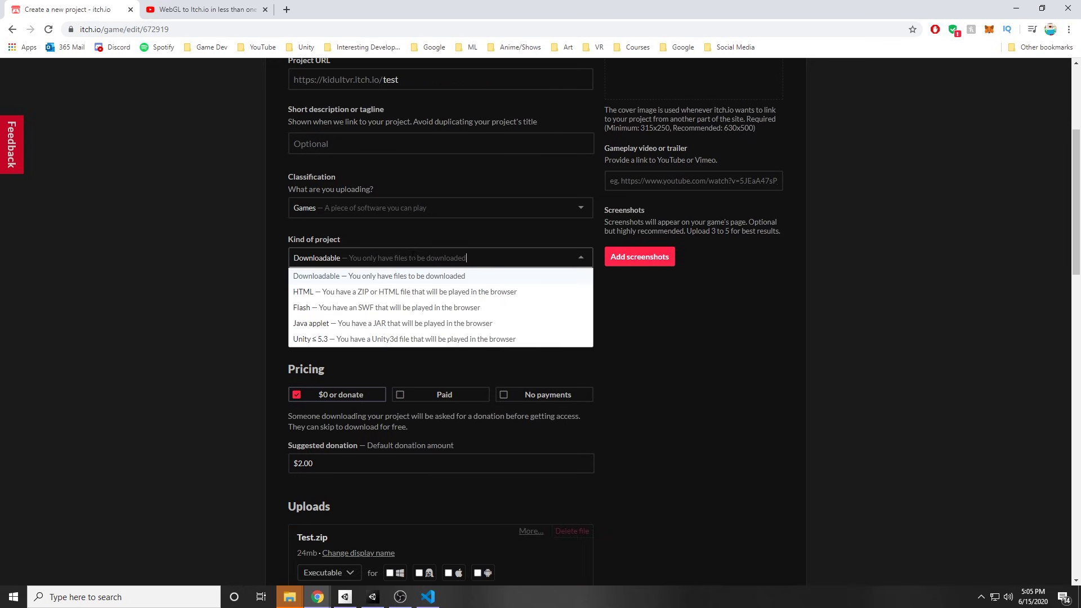
click(402, 293)
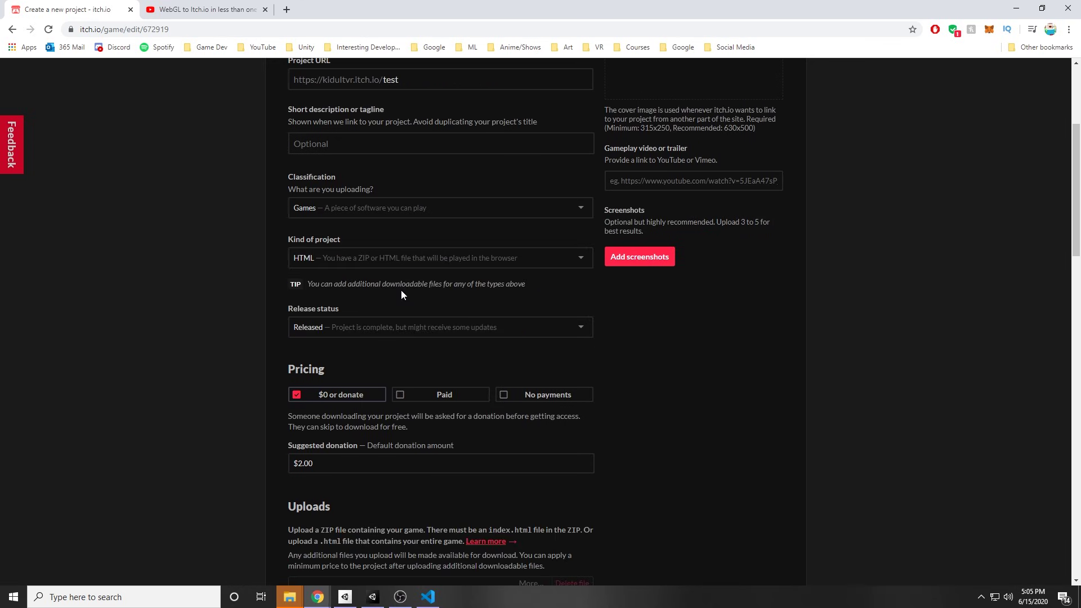
scroll(237, 358, down, 5)
click(410, 393)
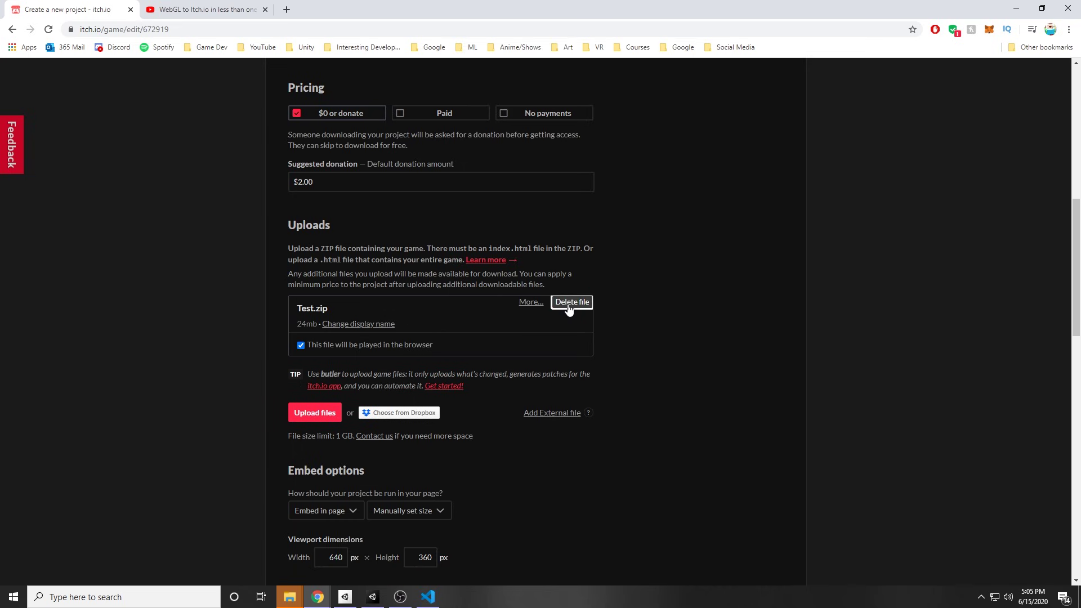
Replace Test.zip with an upload of WebGL.zip, then save and view the page.
click(571, 302)
click(594, 93)
click(314, 338)
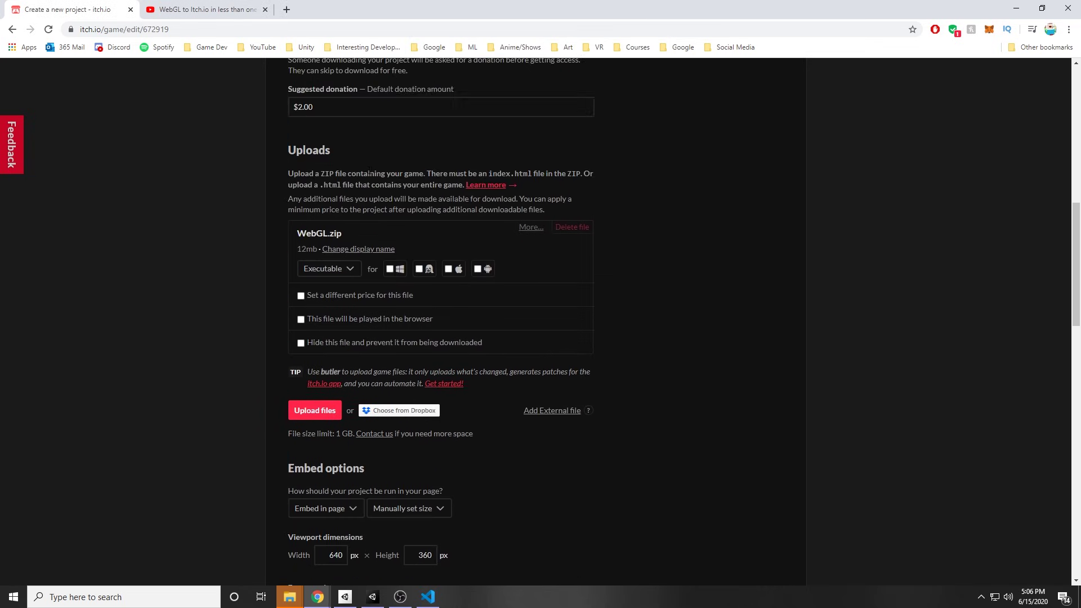
scroll(535, 321, down, 15)
click(332, 486)
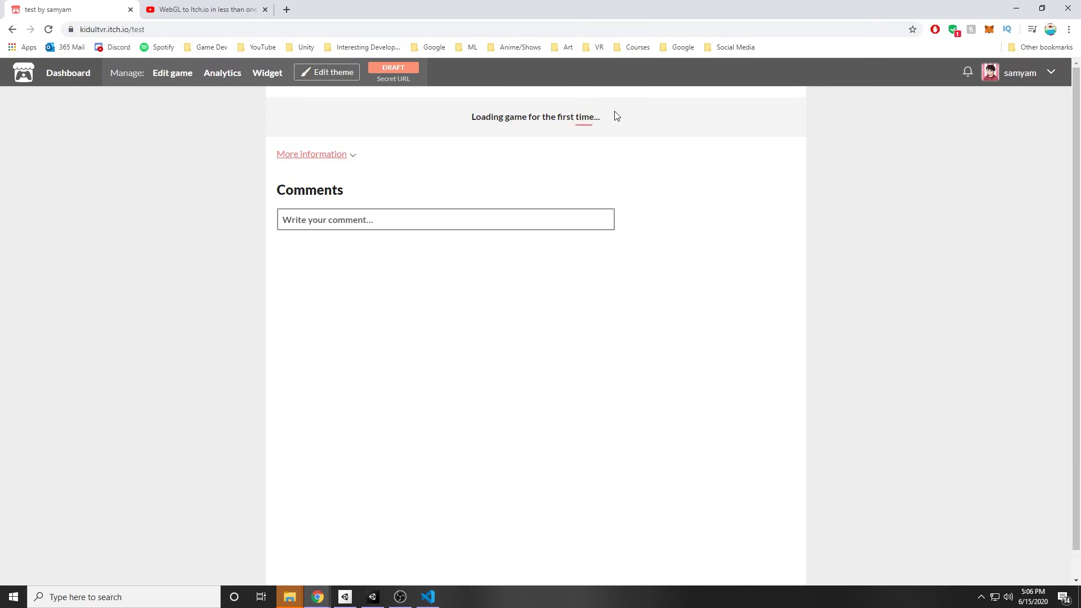
Run the WebGL game on the itch.io page and walk the red character right, left, right.
click(528, 206)
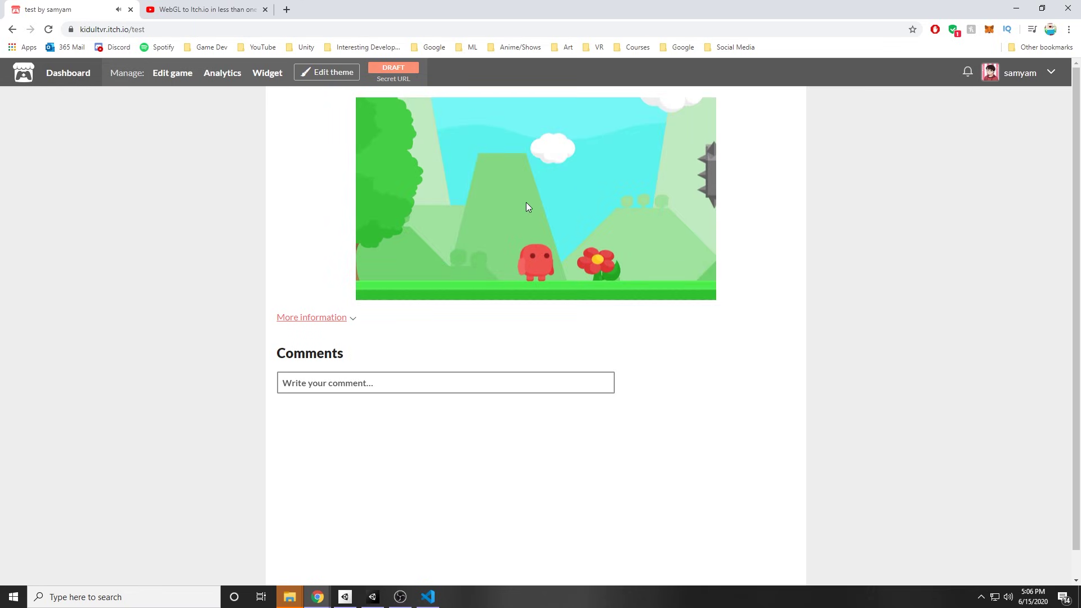
key(Right)
key(Left)
key(Right)
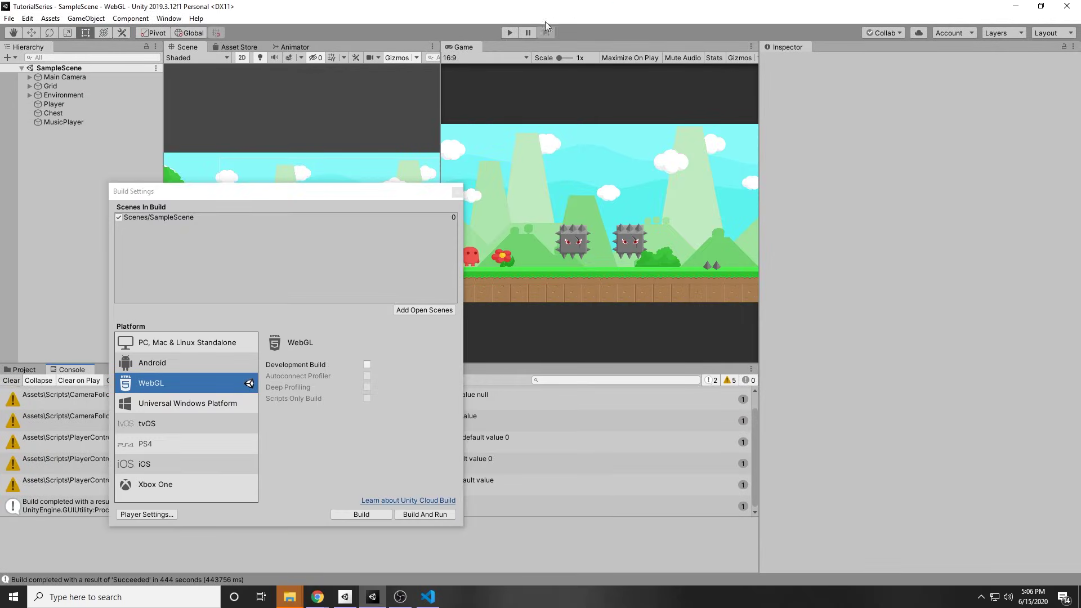
Install the WebGL Publisher 2.0.1 preview package from Package Manager with preview packages shown.
click(456, 192)
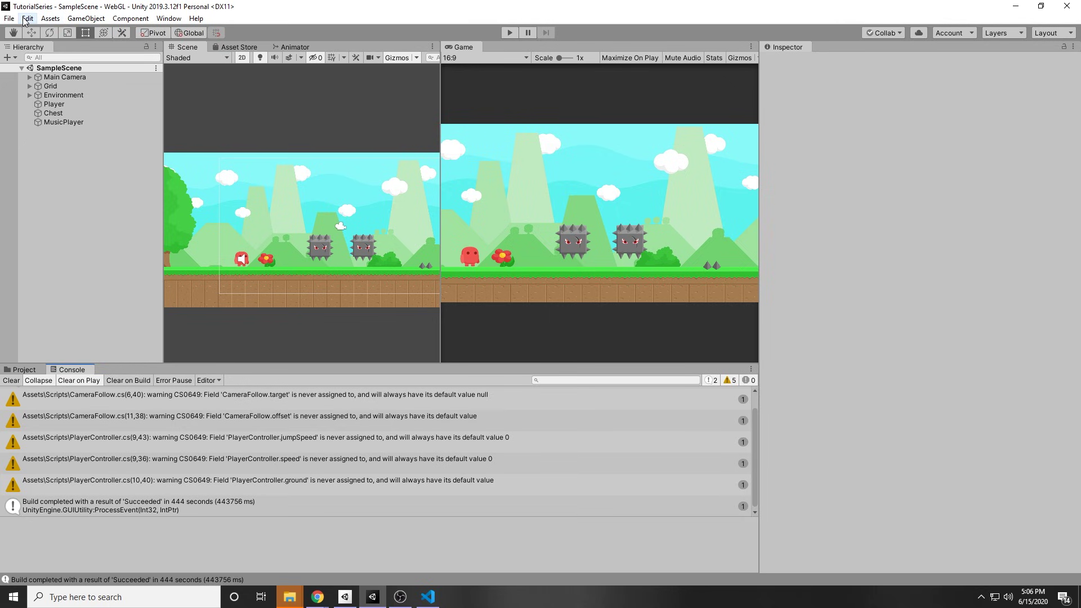
click(173, 20)
click(201, 89)
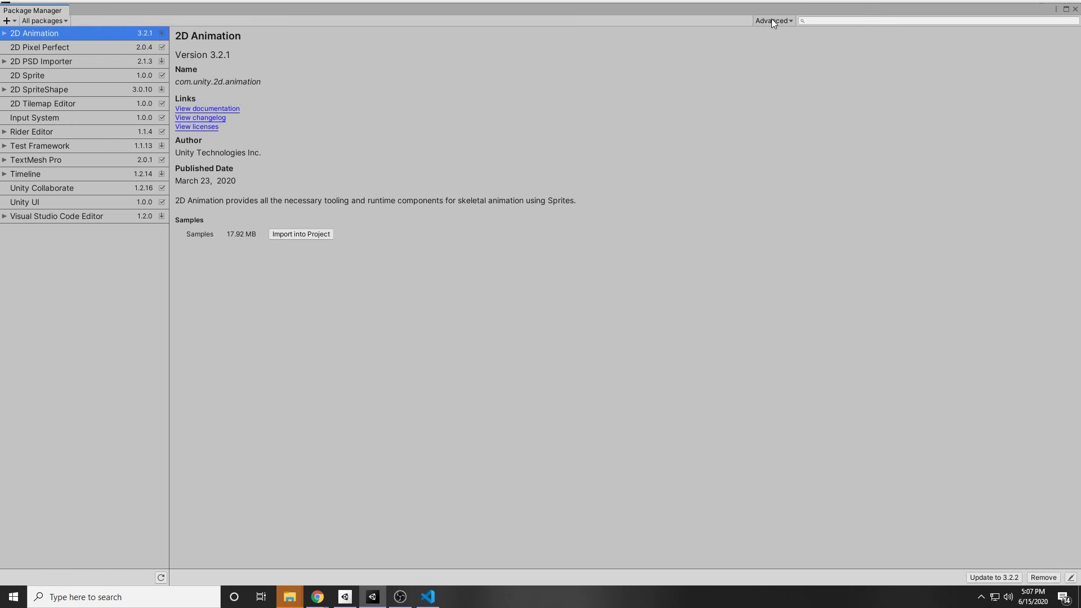
click(772, 20)
click(779, 60)
click(817, 21)
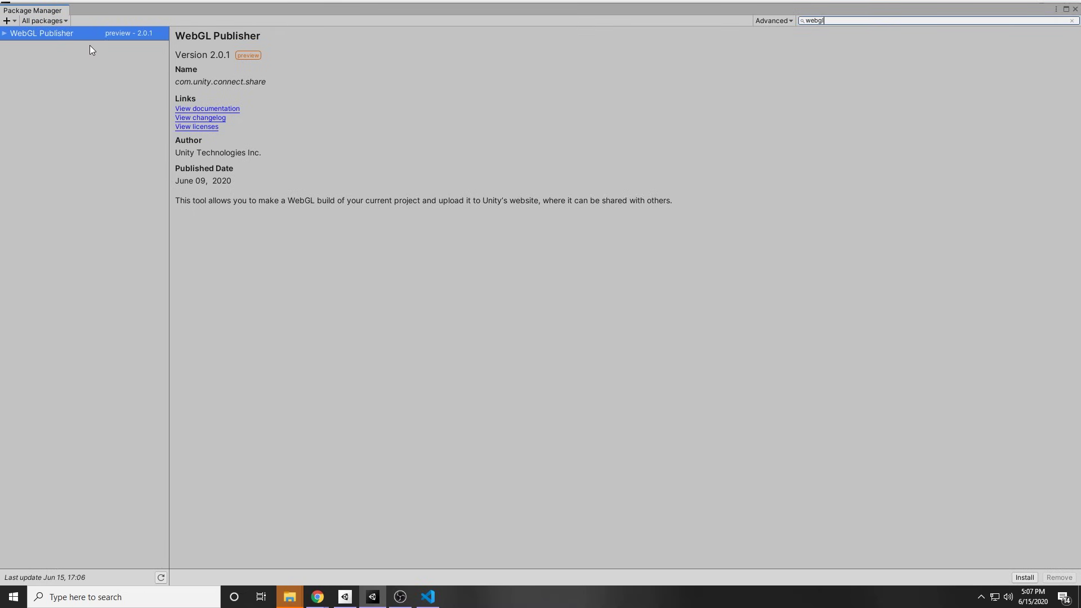
click(1025, 577)
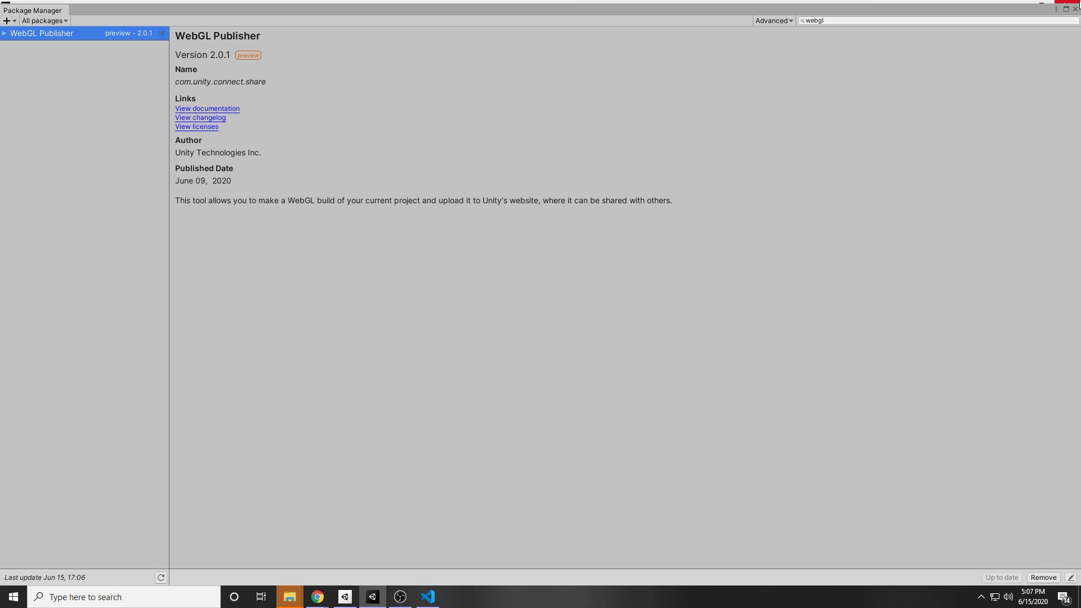
click(1076, 9)
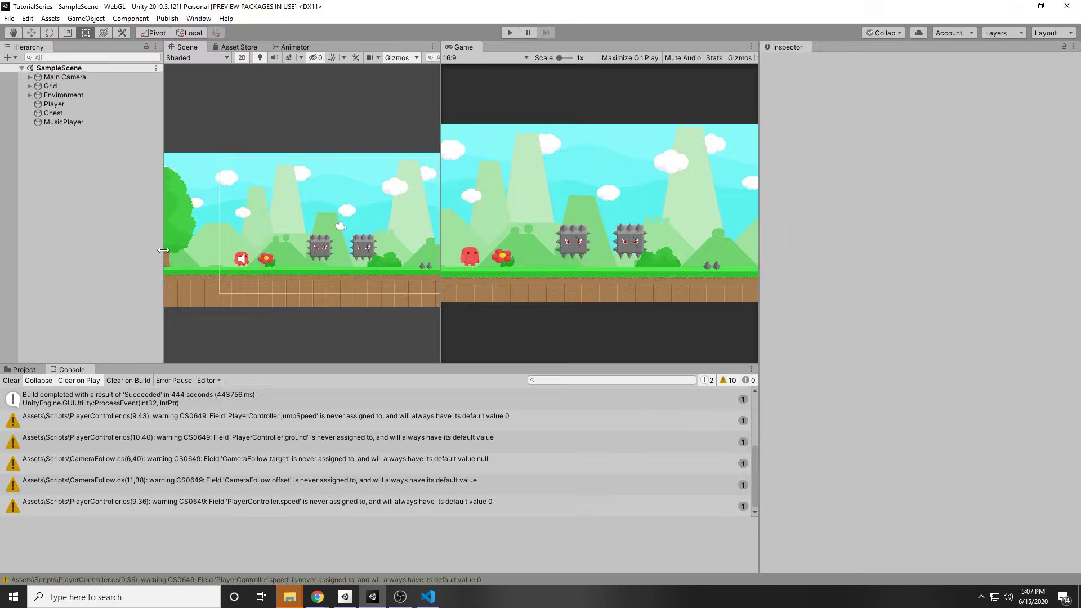
Open Publish > WebGL Project, get started, and try locating an existing WebGL build.
click(167, 19)
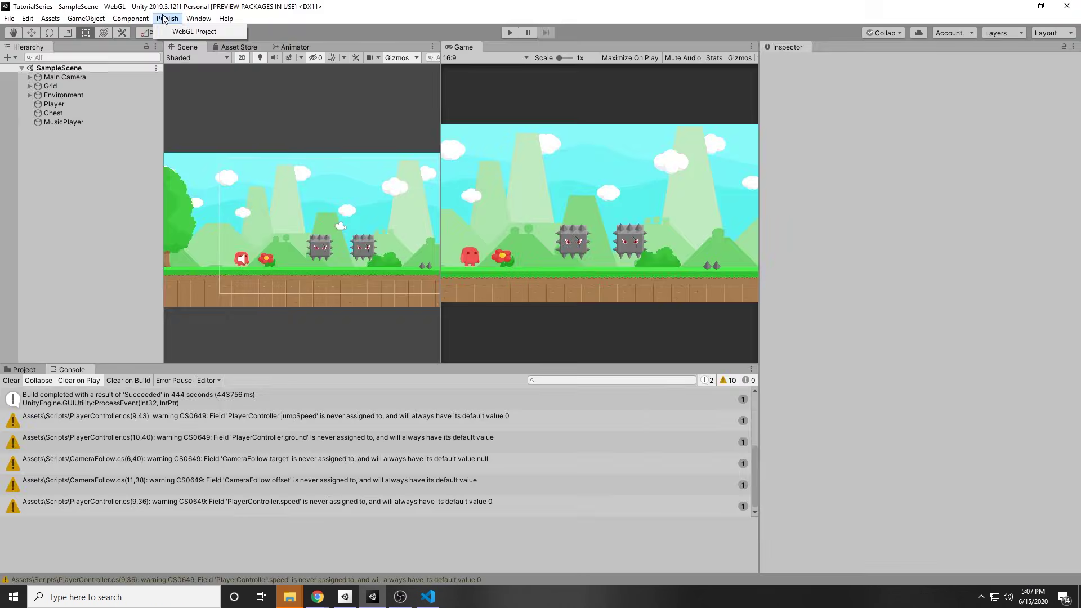
click(181, 32)
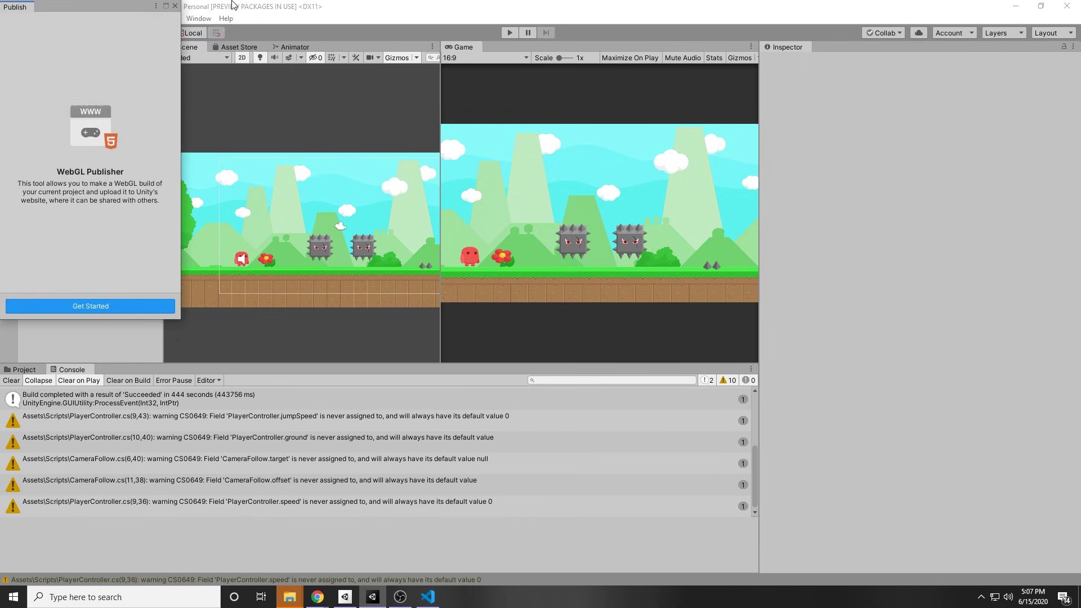
click(106, 304)
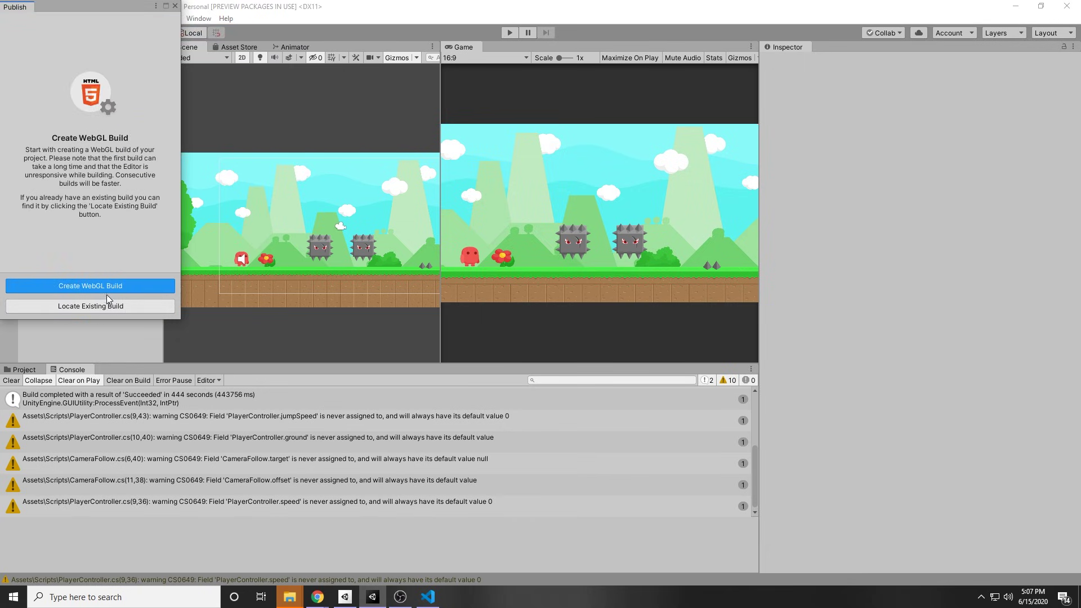
click(106, 309)
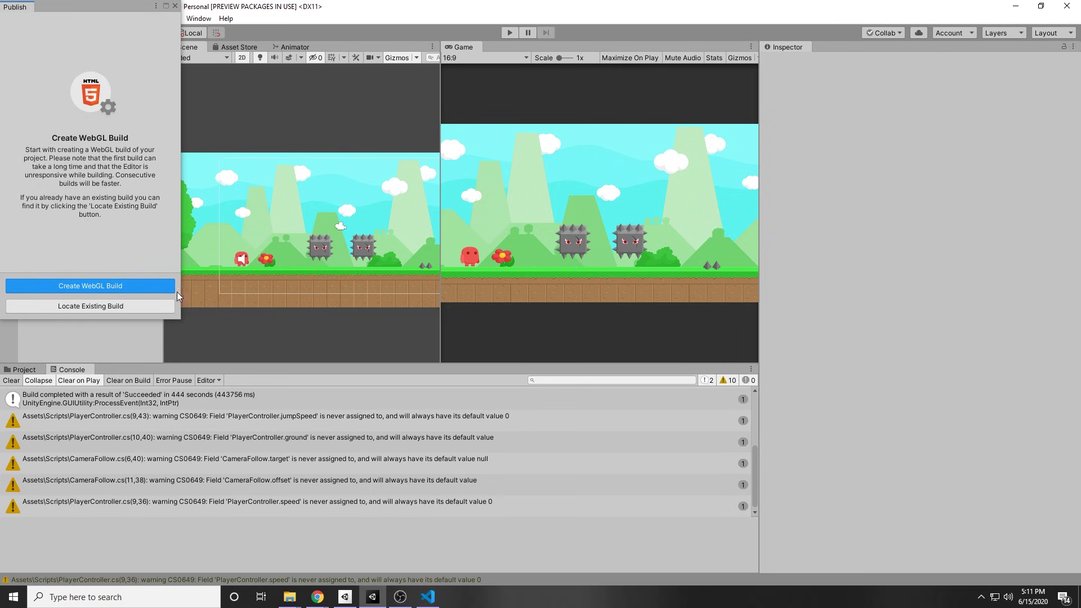
key(alt+Tab)
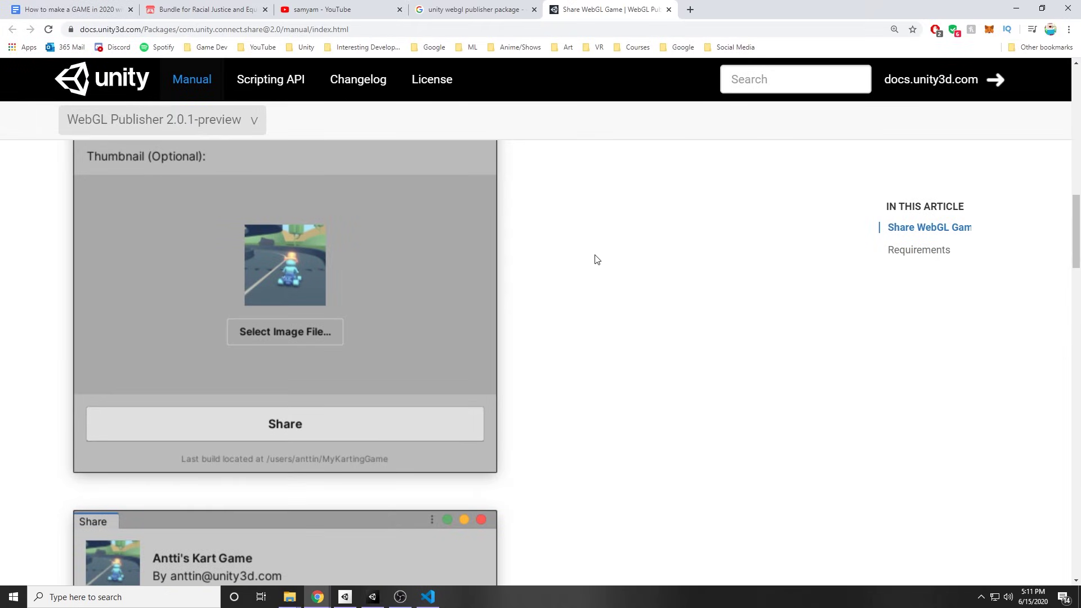
Read through the WebGL Publisher manual's share and upload walkthrough, then minimize Chrome.
scroll(314, 283, up, 3)
scroll(260, 304, down, 2)
scroll(136, 248, up, 1)
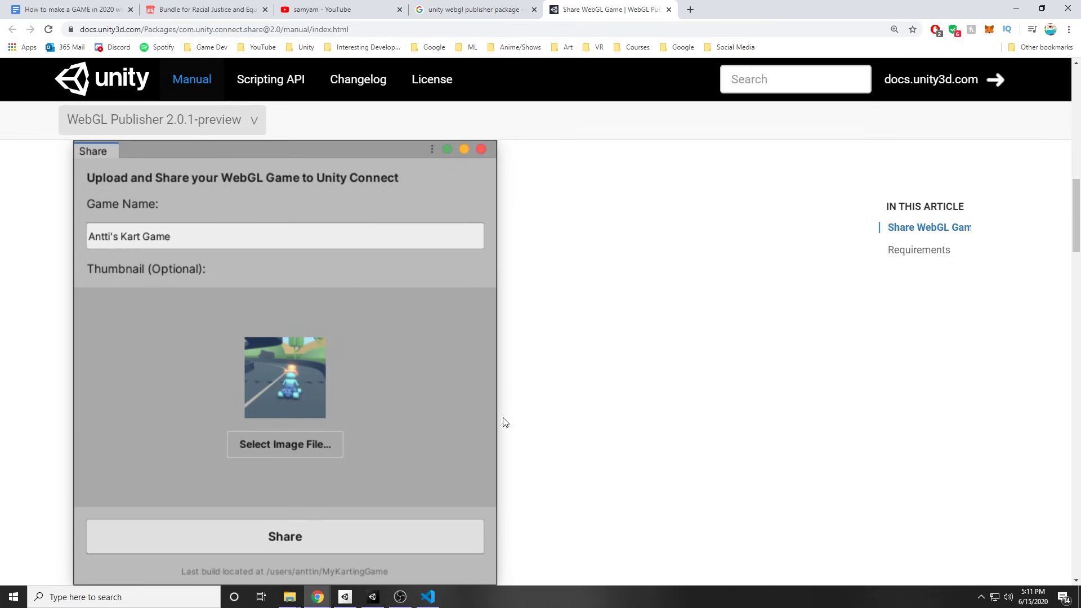
scroll(282, 356, down, 14)
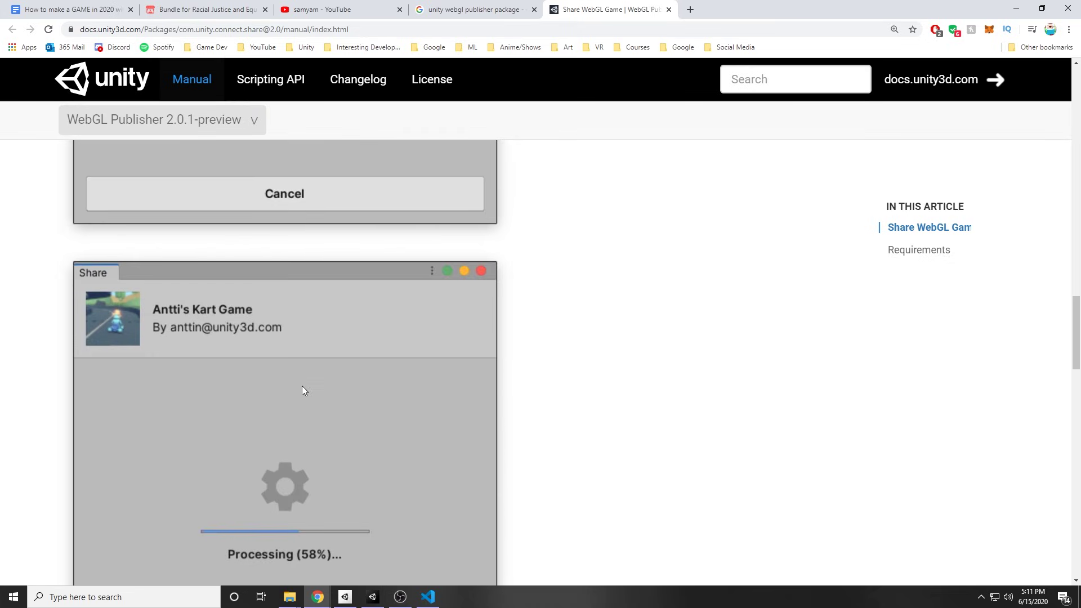
scroll(305, 376, down, 13)
scroll(321, 367, up, 3)
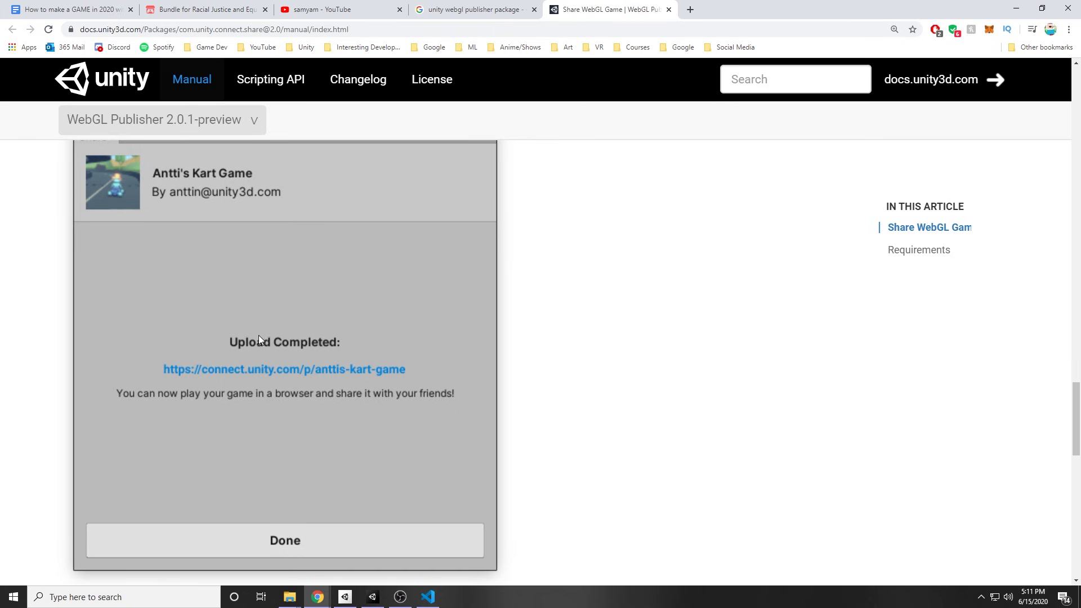
scroll(595, 338, down, 10)
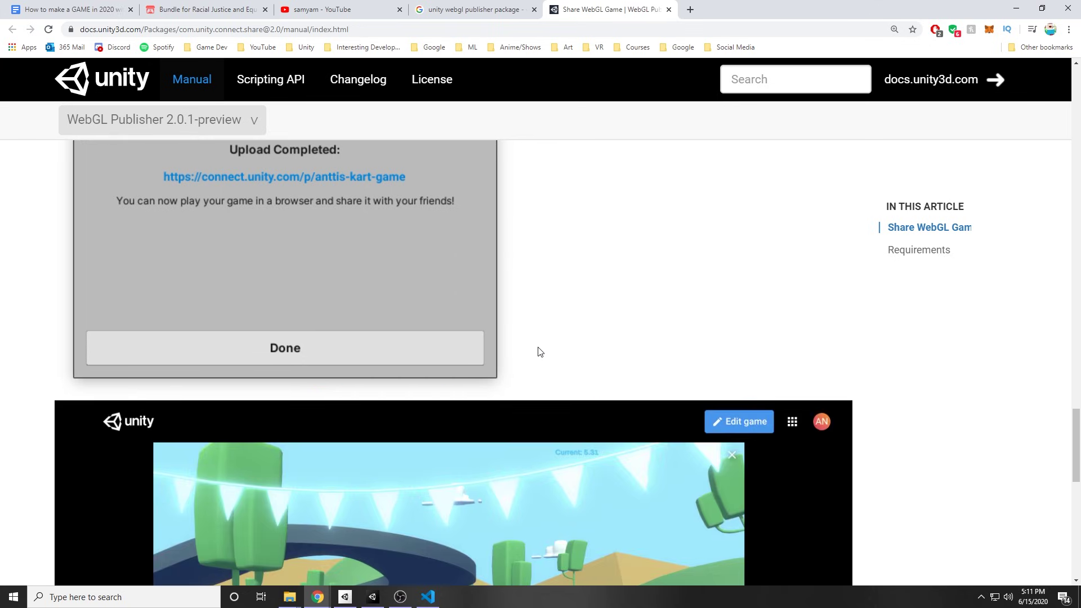
scroll(266, 437, up, 4)
scroll(266, 438, down, 3)
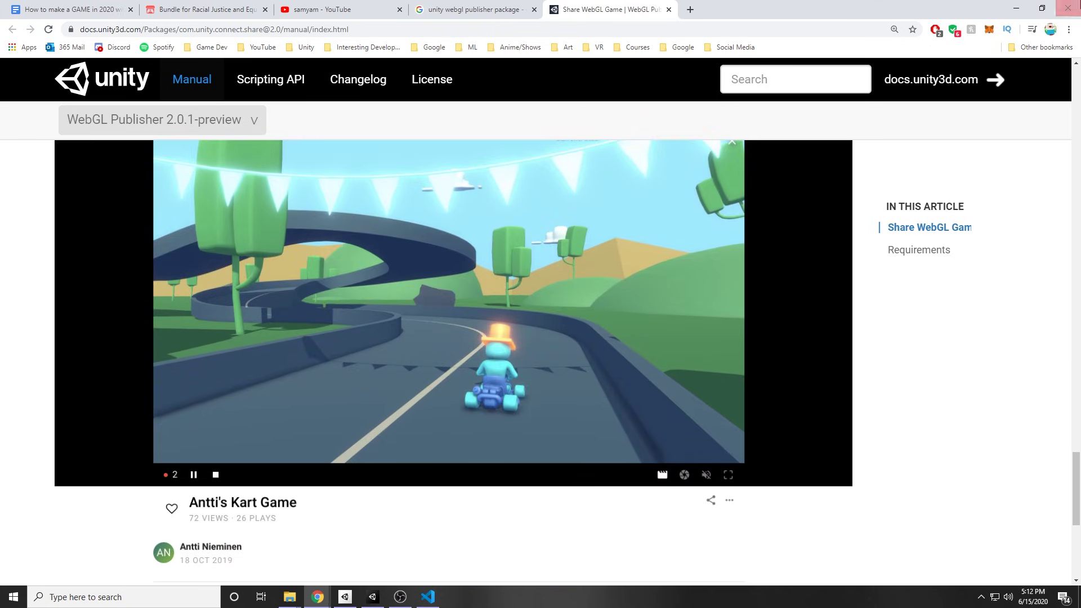
click(1017, 7)
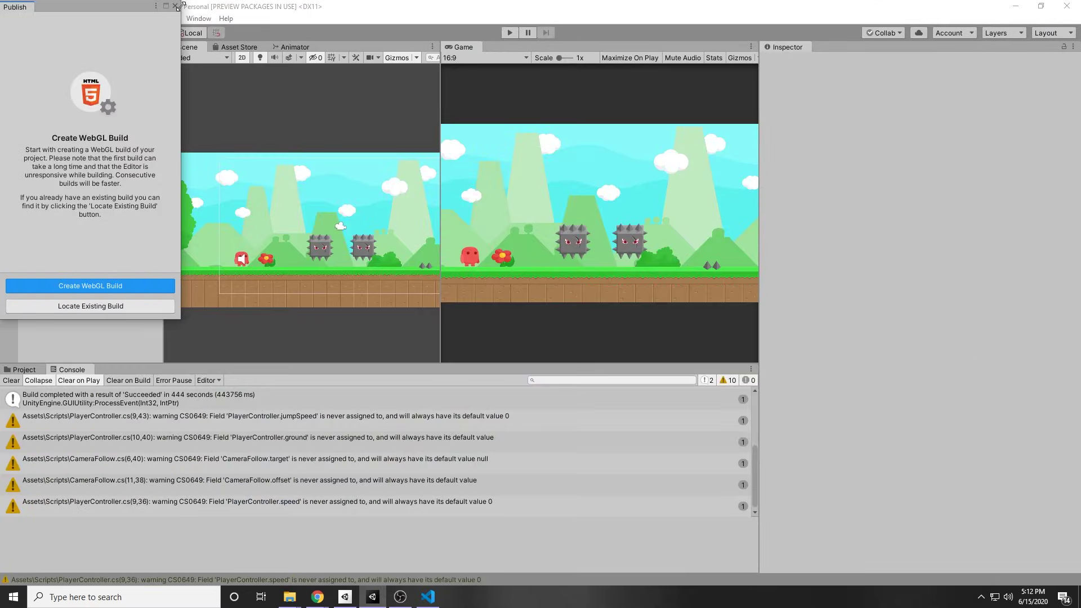
Close the WebGL Publisher window and check the Scripts folder and Console messages.
click(175, 6)
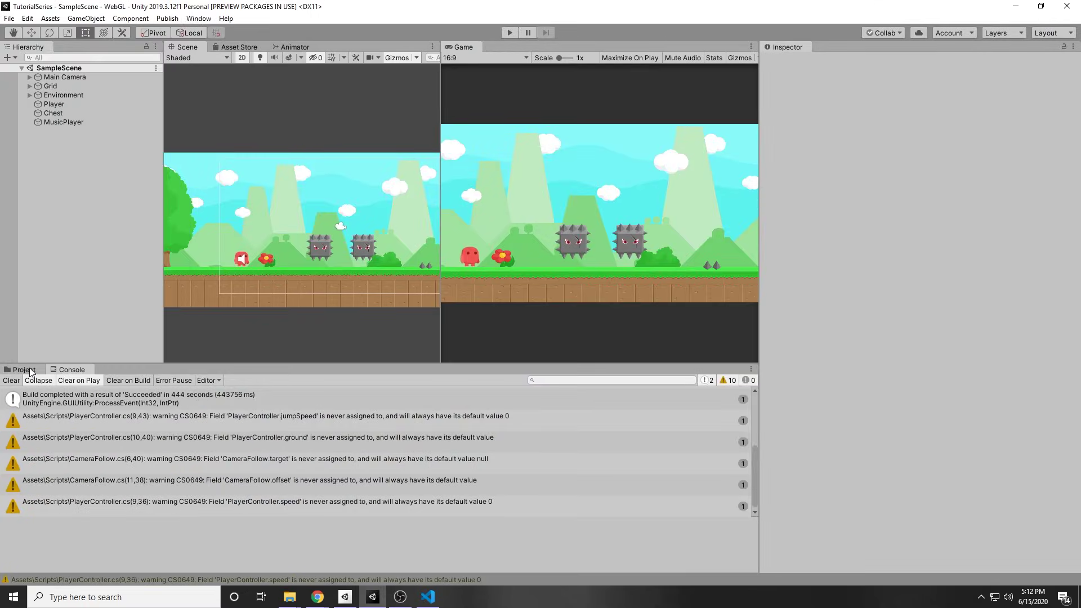
click(24, 369)
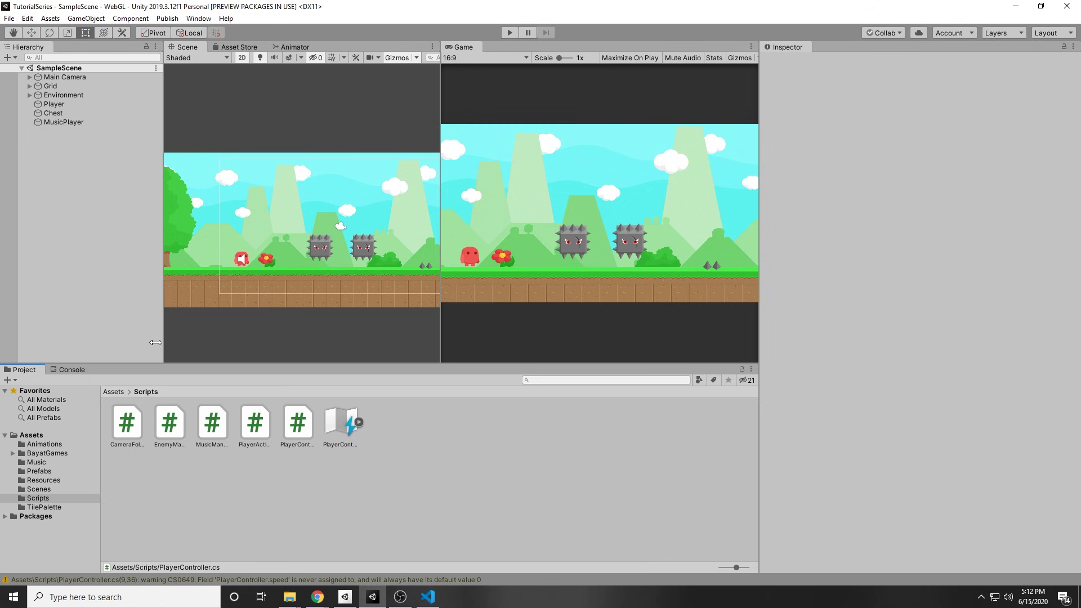
click(71, 370)
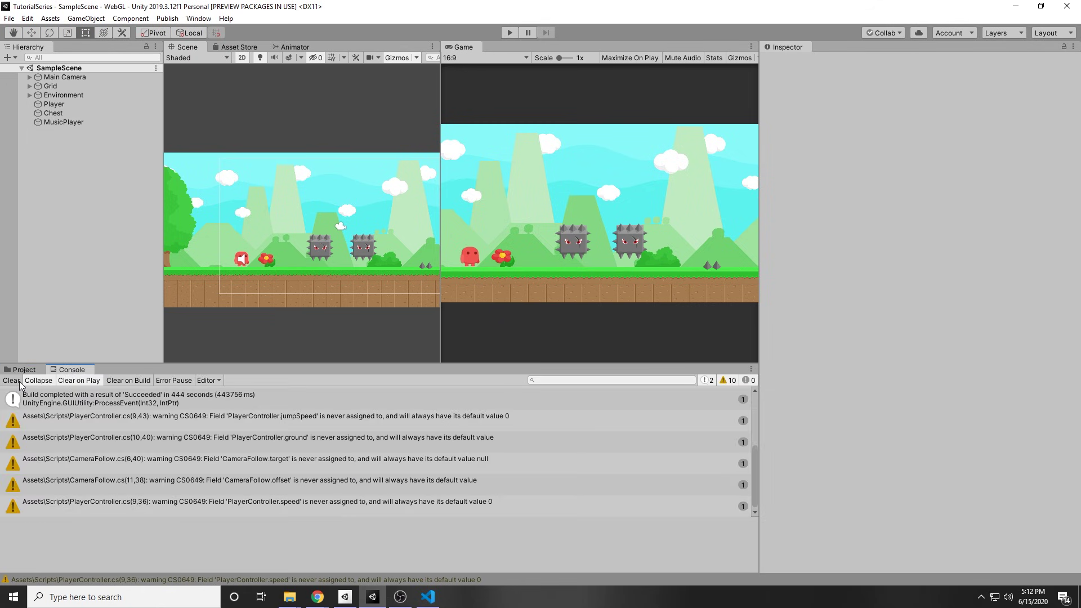
scroll(28, 406, down, 1)
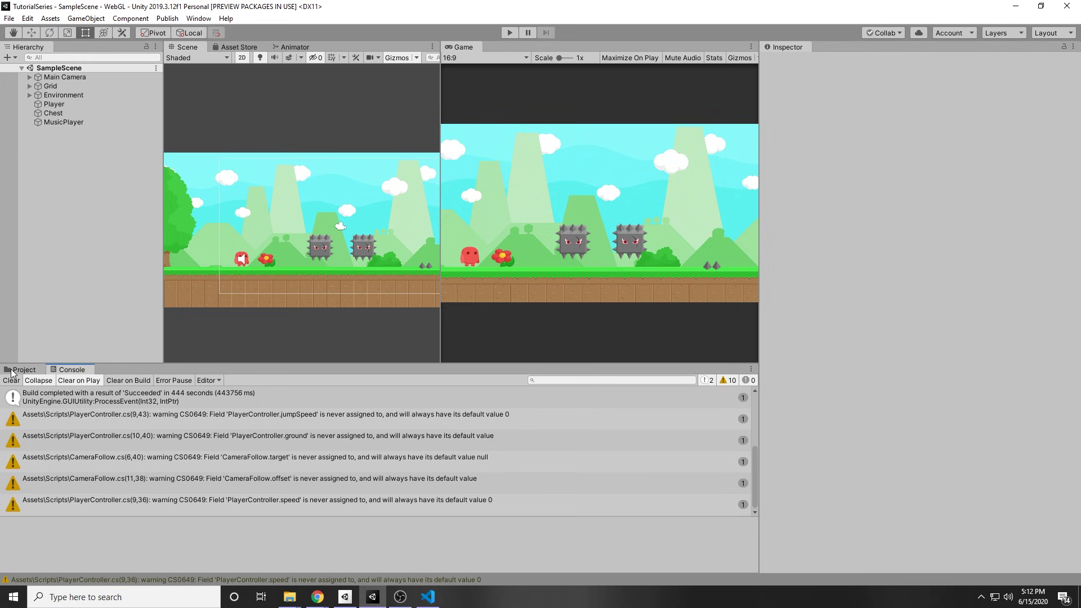
Open the CS0246 'audioSource' error from the Console in VS Code.
click(11, 373)
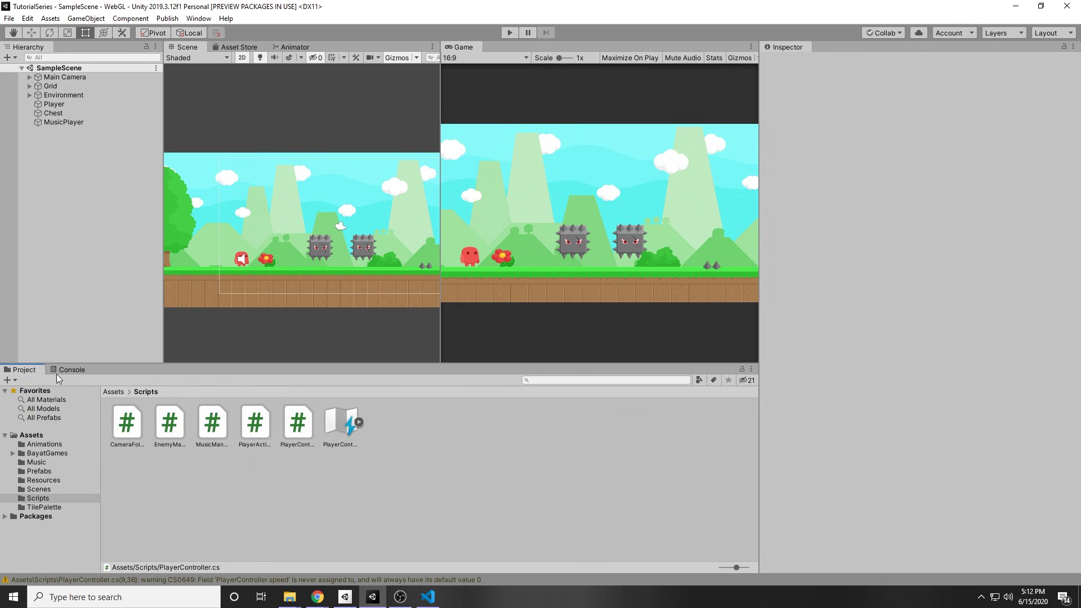
click(304, 425)
click(72, 370)
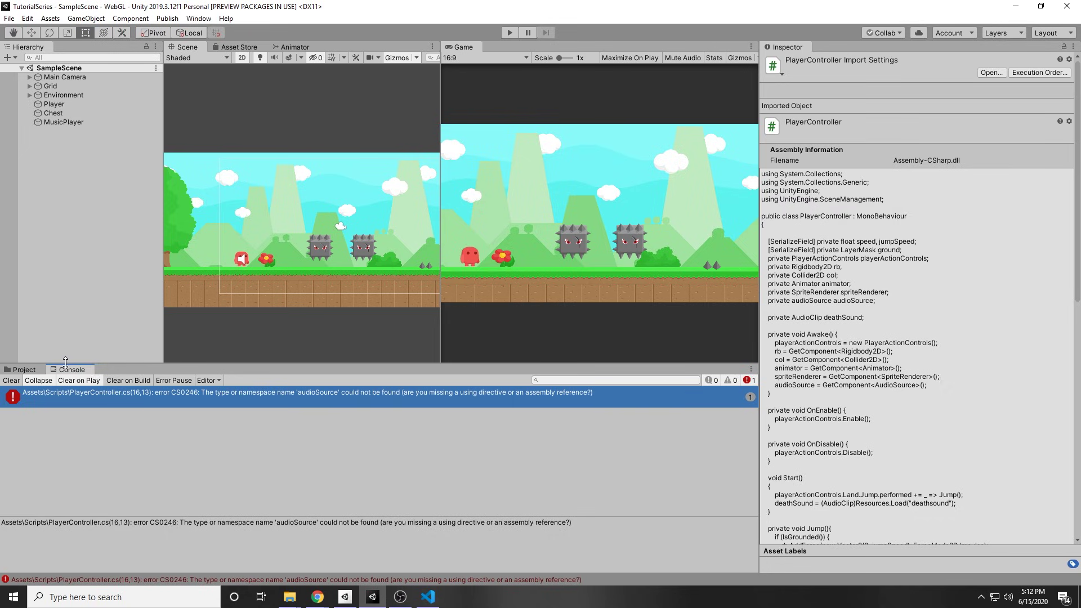
drag(195, 522, 375, 523)
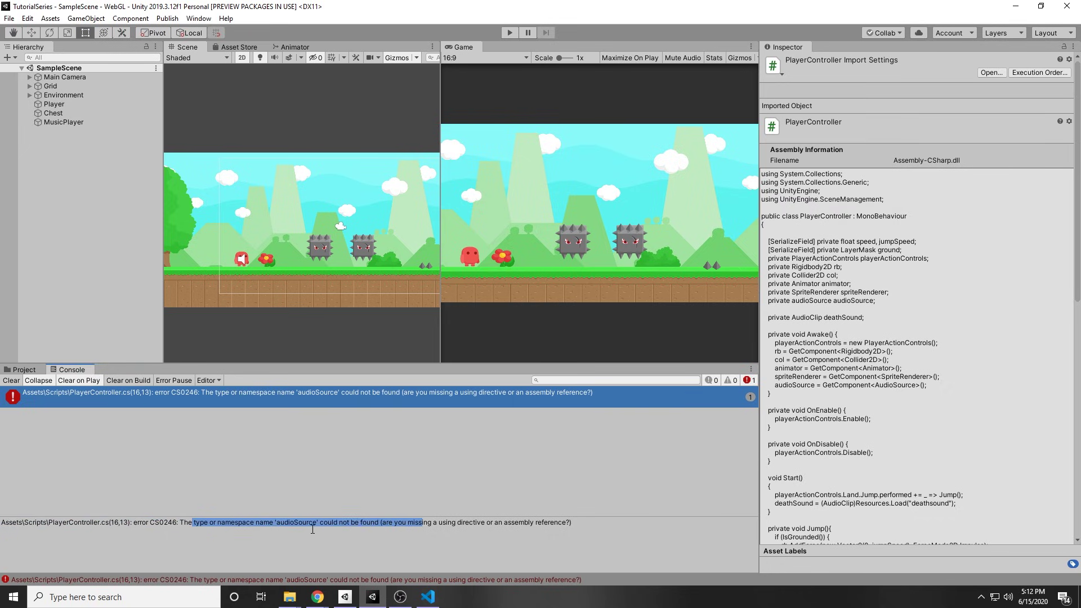
click(204, 462)
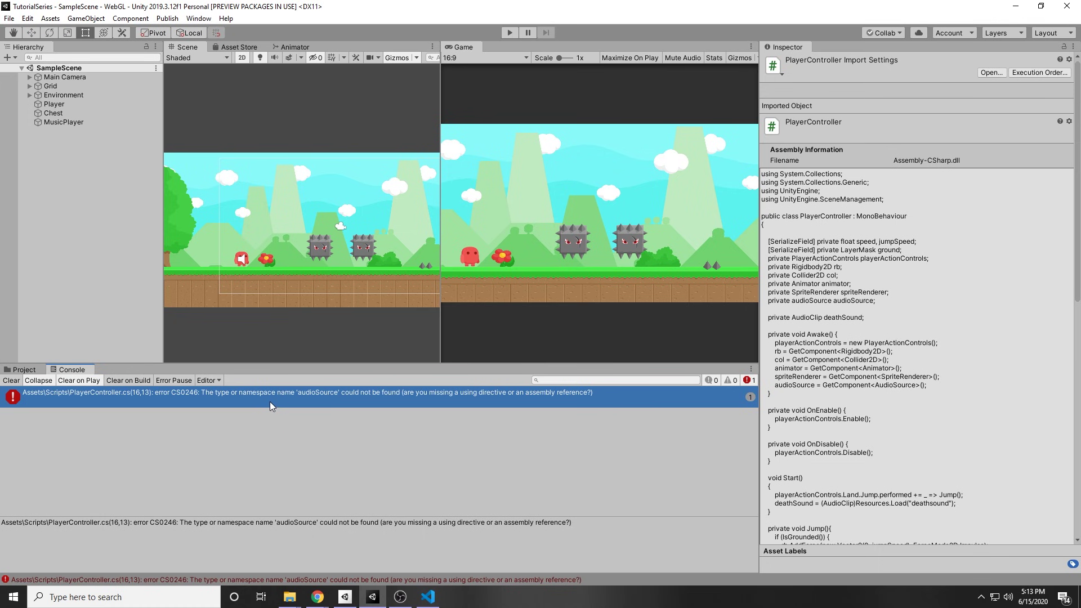
double_click(269, 401)
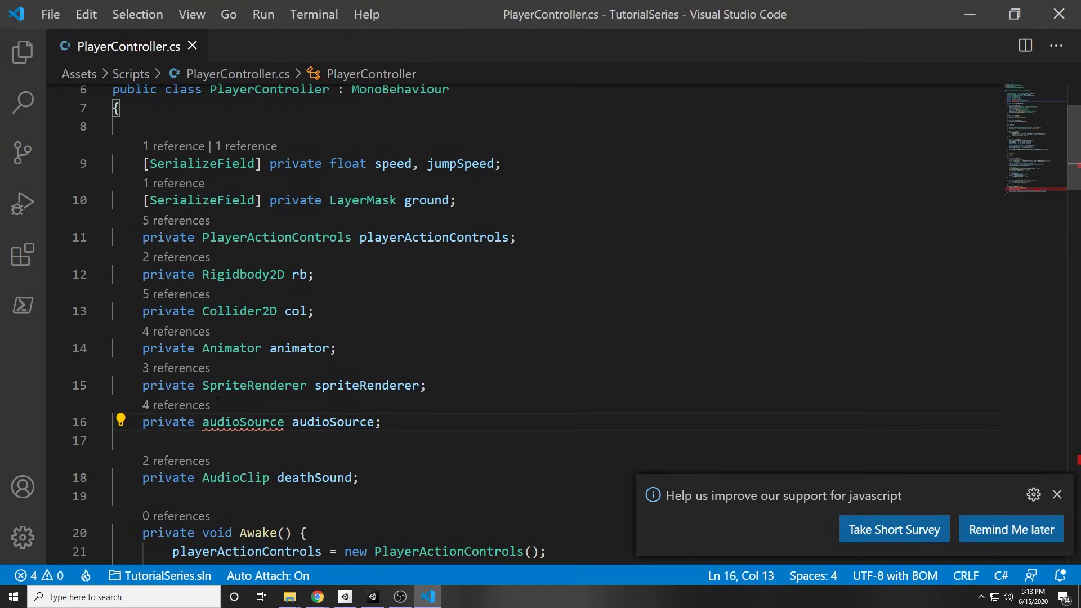
Select the misspelled audioSource type on line 16 and review its references.
key(Right)
mouse_move(302, 329)
mouse_down()
mouse_move(121, 343)
mouse_move(287, 325)
mouse_up()
click(200, 326)
click(202, 307)
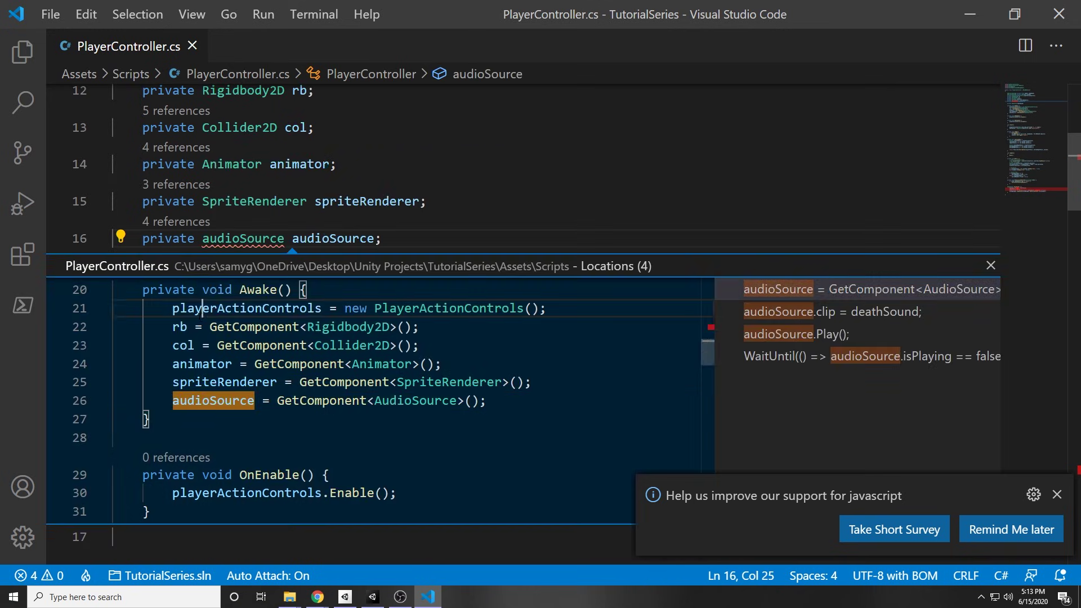
click(991, 265)
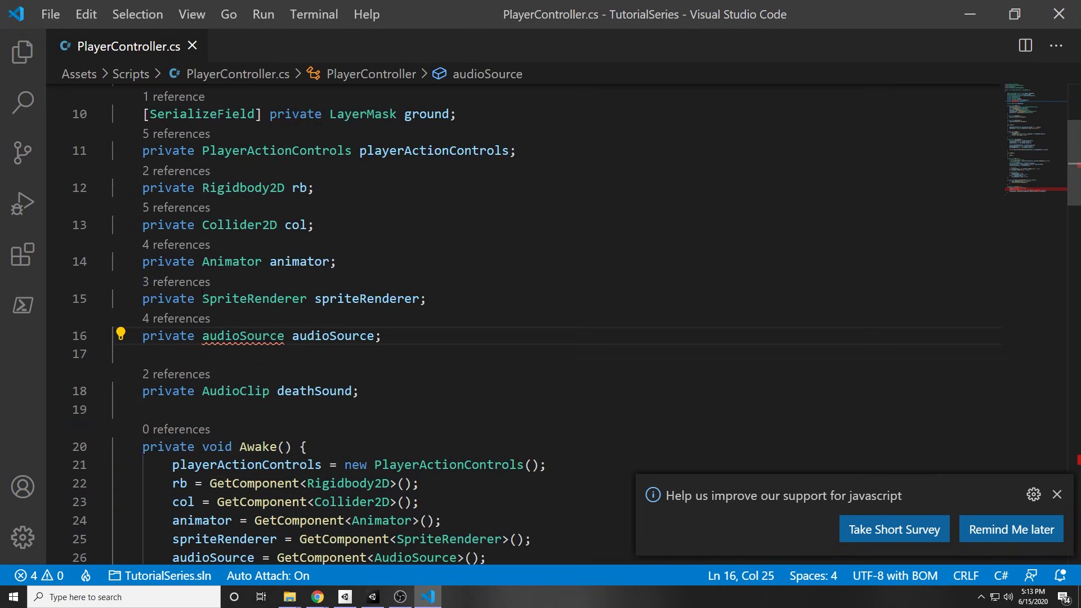
Capitalize the line 16 type to 'AudioSource' and save PlayerController.cs.
click(207, 336)
key(BackSpace)
text(A)
click(368, 336)
key(Down)
click(1056, 495)
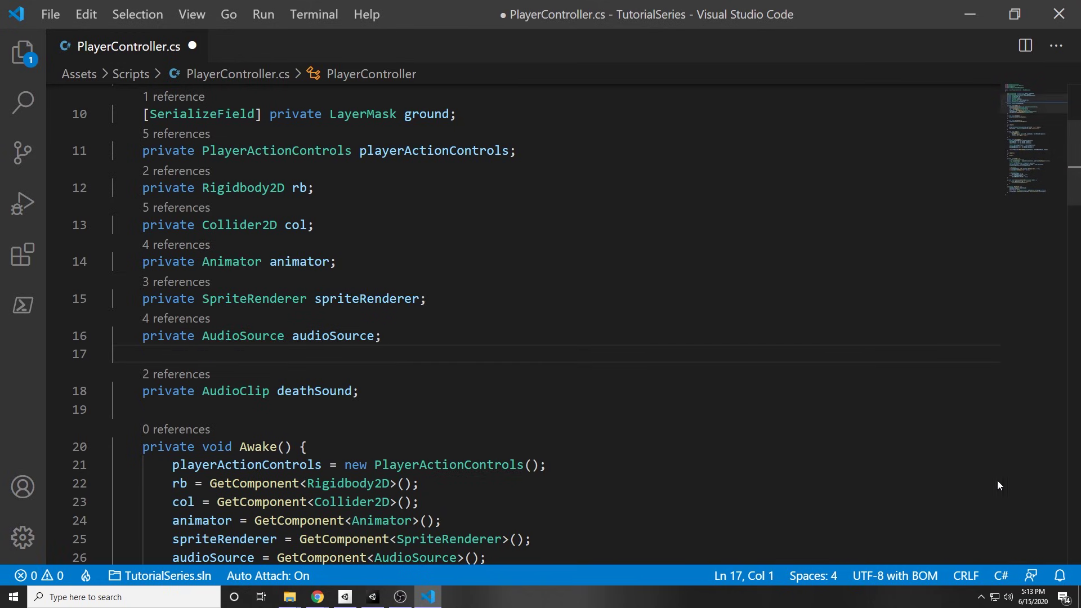
click(203, 336)
key(End)
key(ctrl+s)
key(Down)
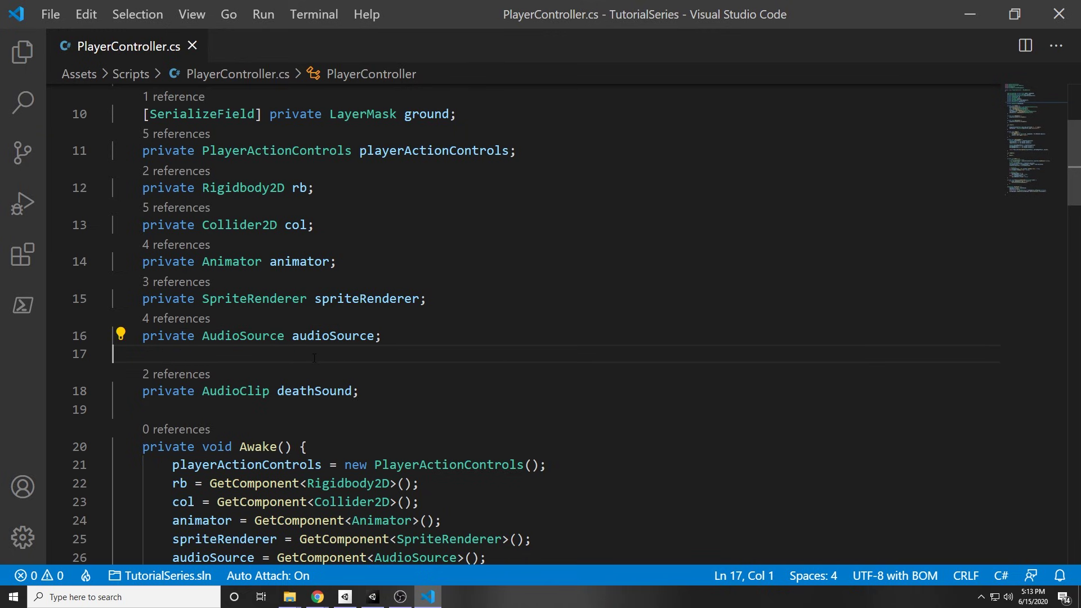